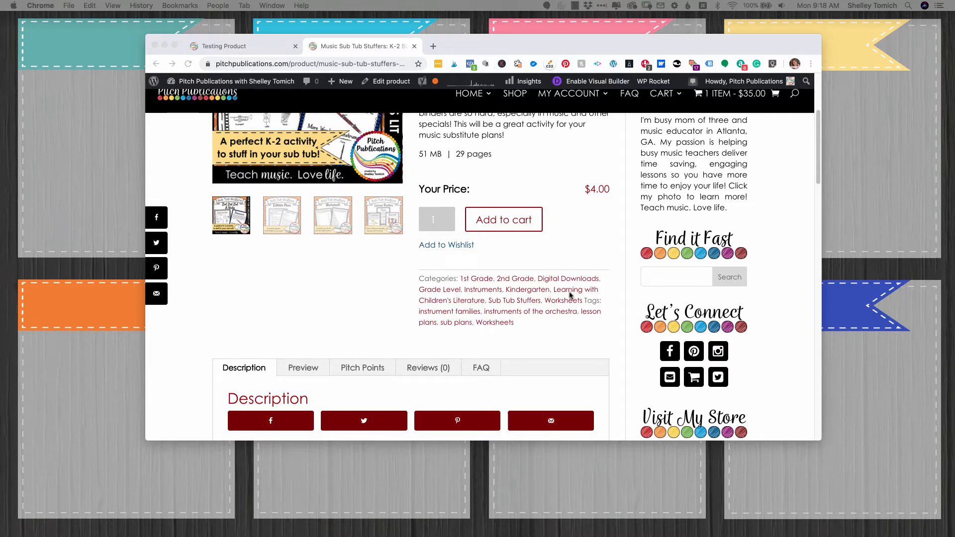
Step: Review the price, description, categories and tags on the Zin! Zin! Zin! A Violin product page
scroll(570, 296, up, 3)
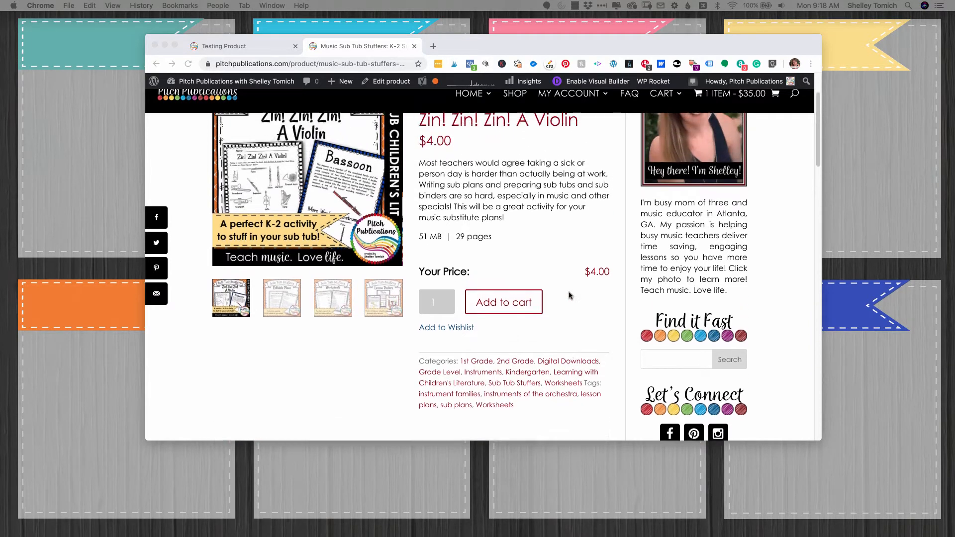
scroll(570, 296, down, 1)
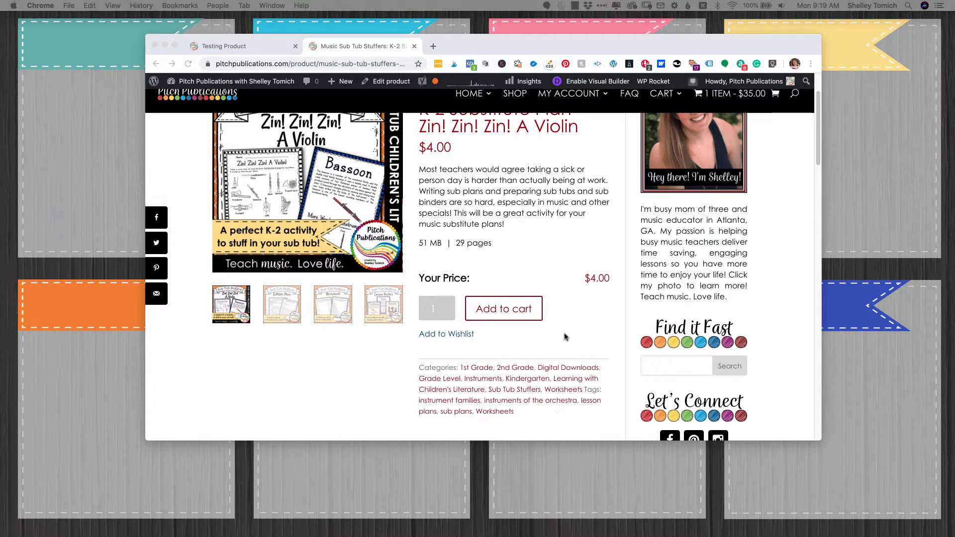
scroll(545, 175, up, 1)
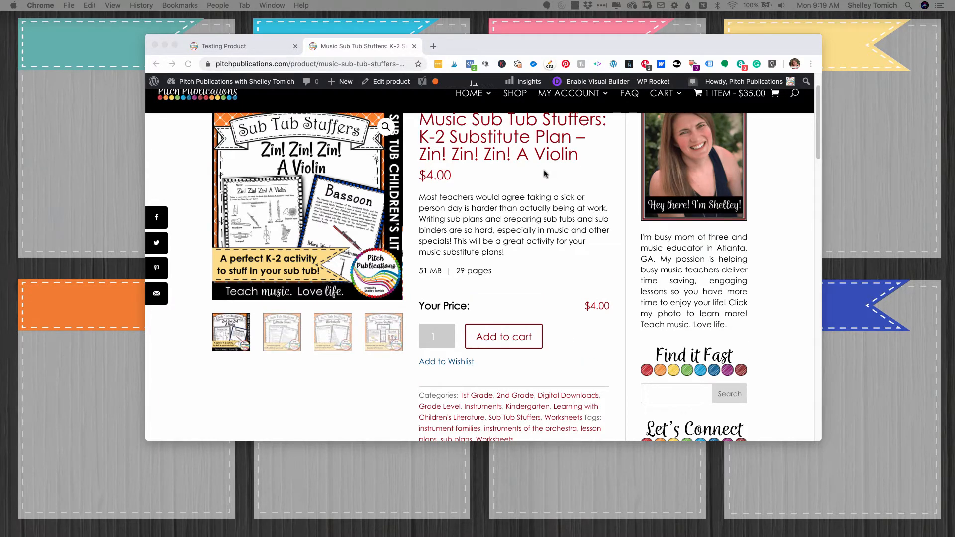
scroll(545, 174, up, 1)
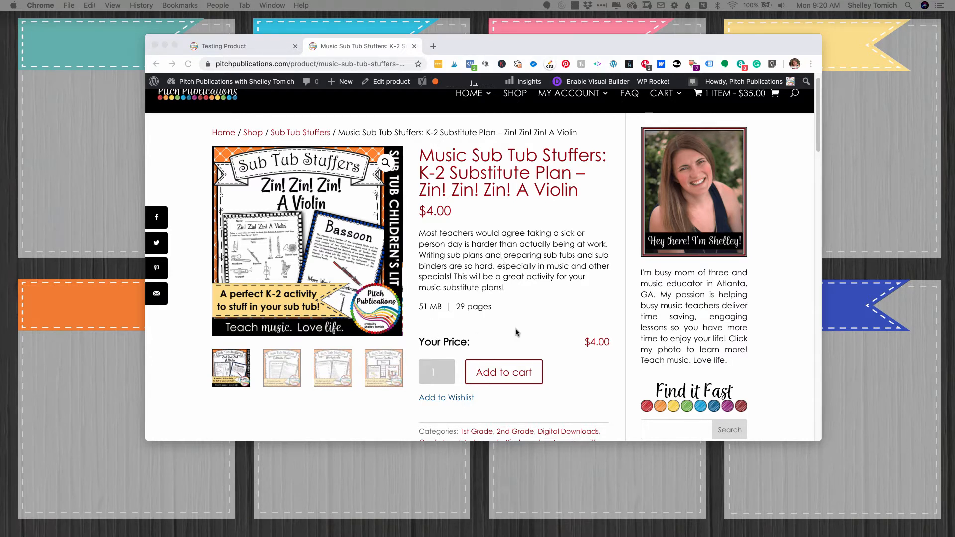
scroll(515, 332, down, 10)
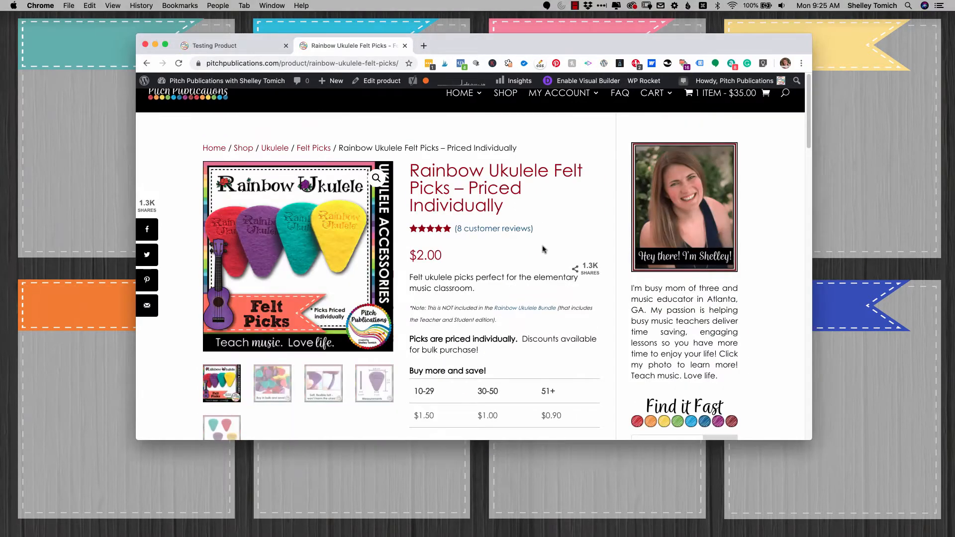
Step: Preview the Purple color variation of the Rainbow Ukulele Felt Picks and reset the color to no choice
scroll(543, 249, down, 3)
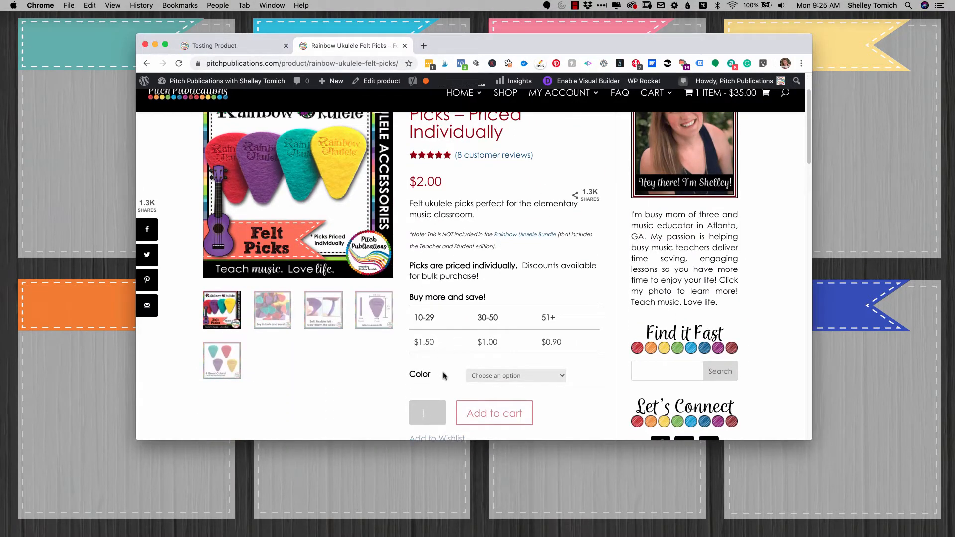
click(527, 380)
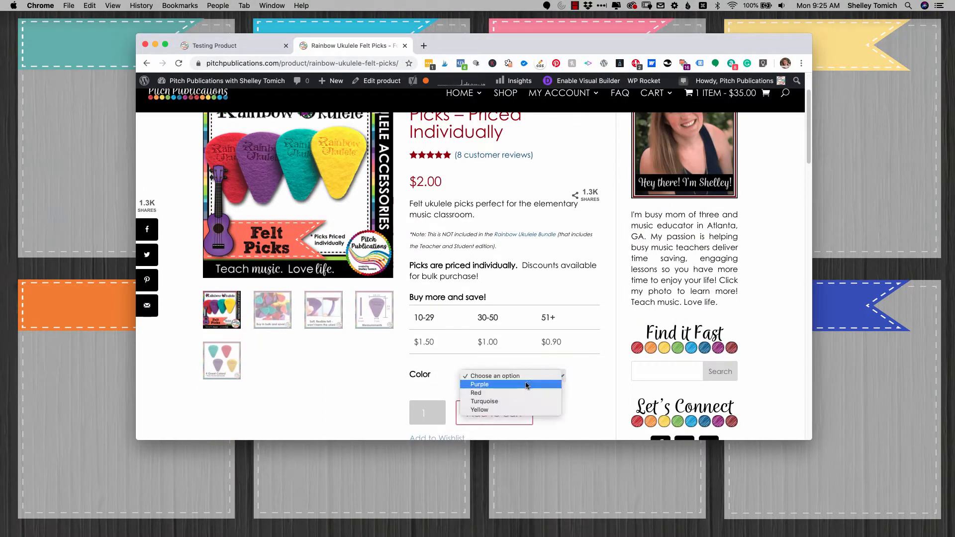
click(522, 387)
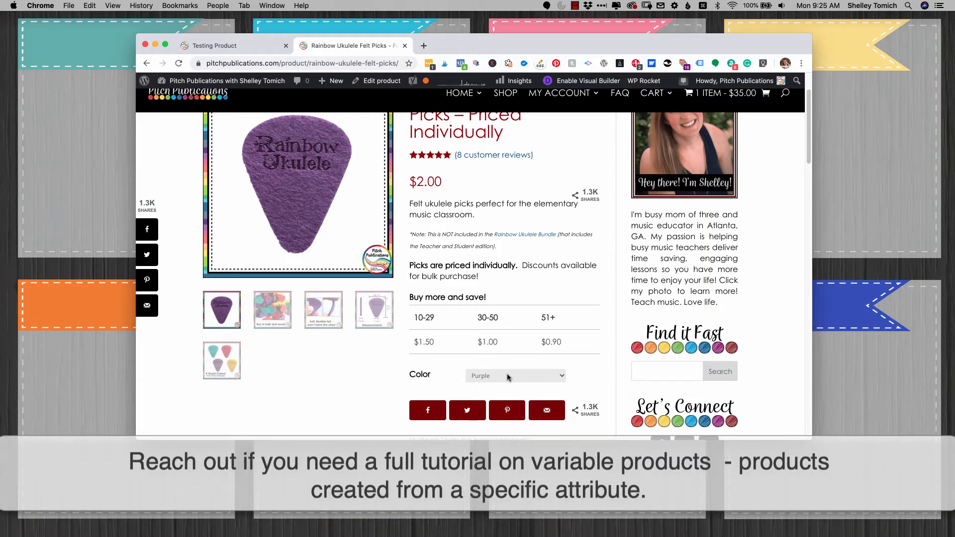
click(505, 375)
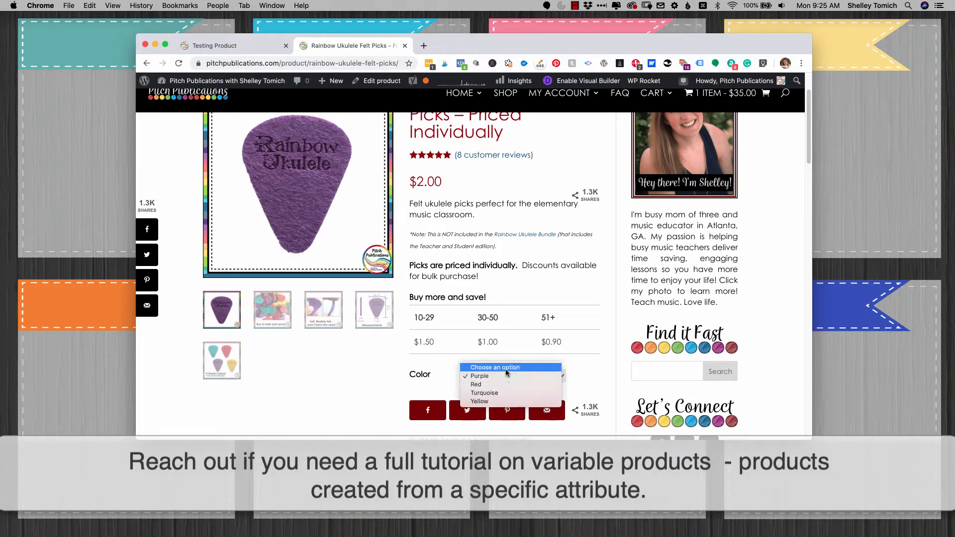
click(507, 369)
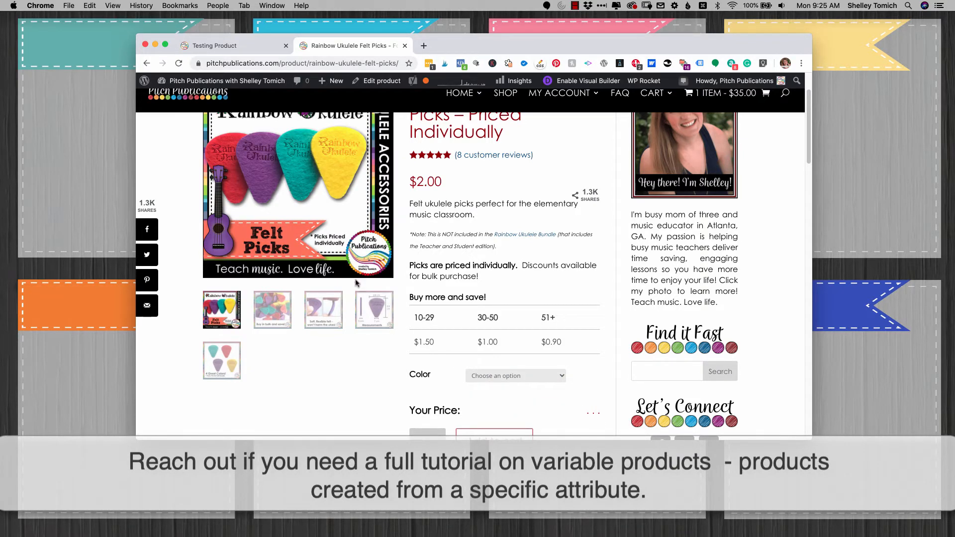
scroll(449, 193, up, 3)
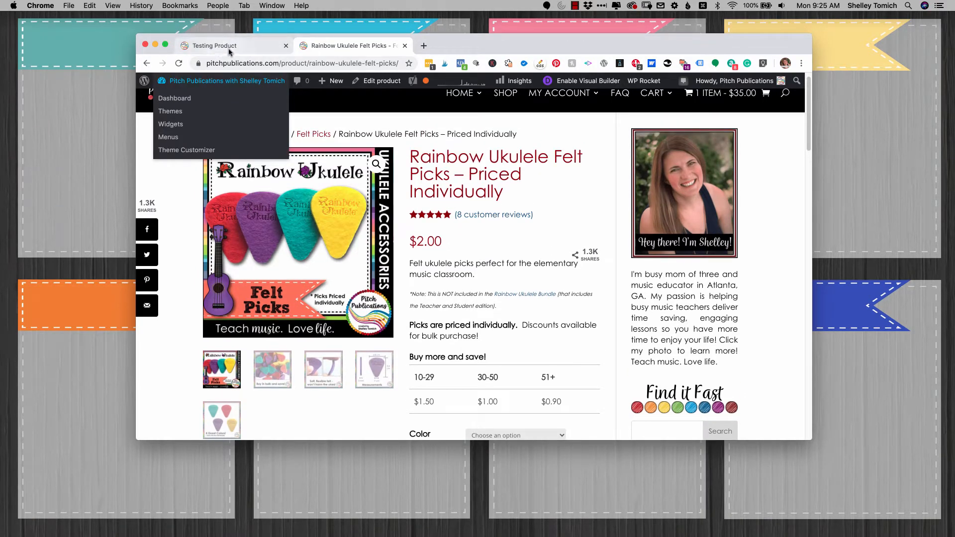
Step: Switch to the Testing Product page and open that product for editing
click(229, 46)
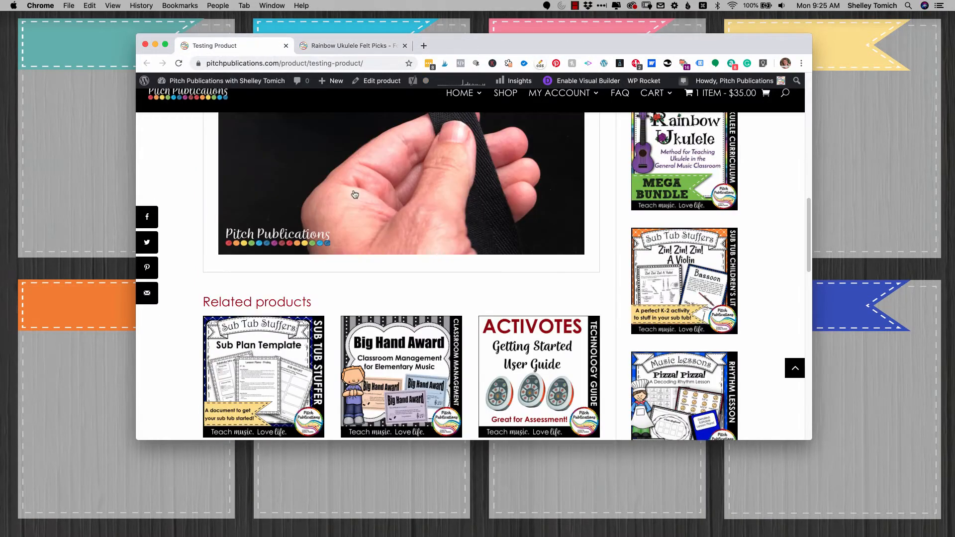
scroll(383, 241, down, 1)
scroll(447, 348, up, 4)
scroll(458, 395, up, 1)
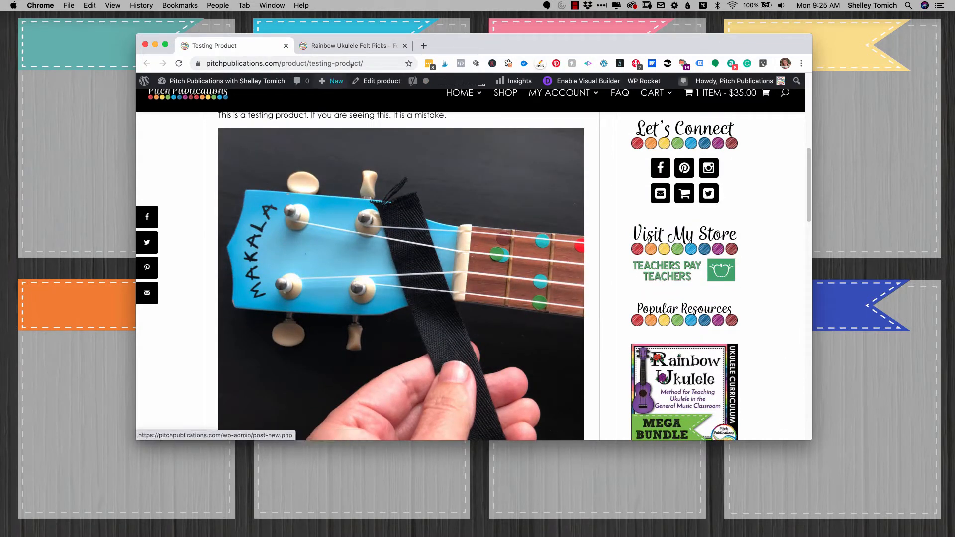
click(380, 82)
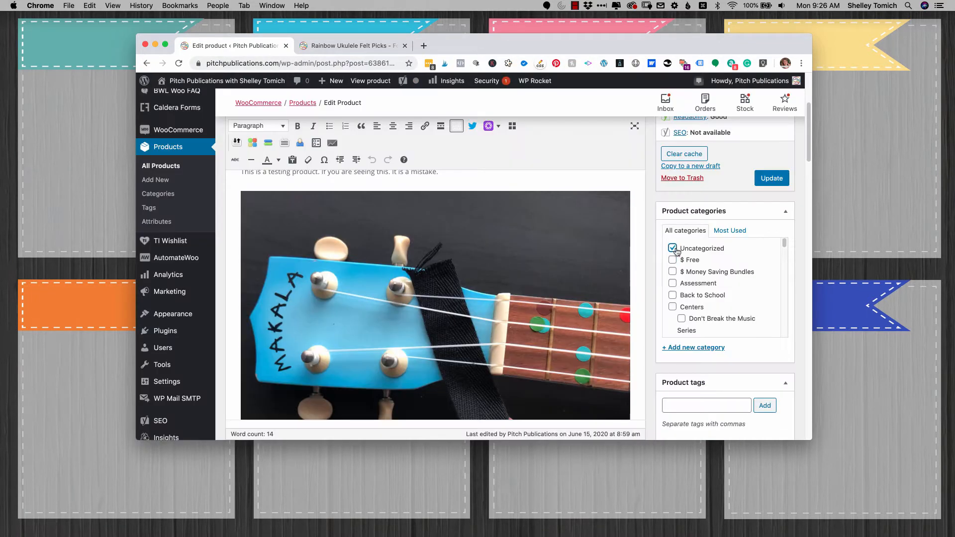
Step: Remove the product from Uncategorized and assign it to the categories Ukulele, Dot Stickers and Worksheets
click(673, 248)
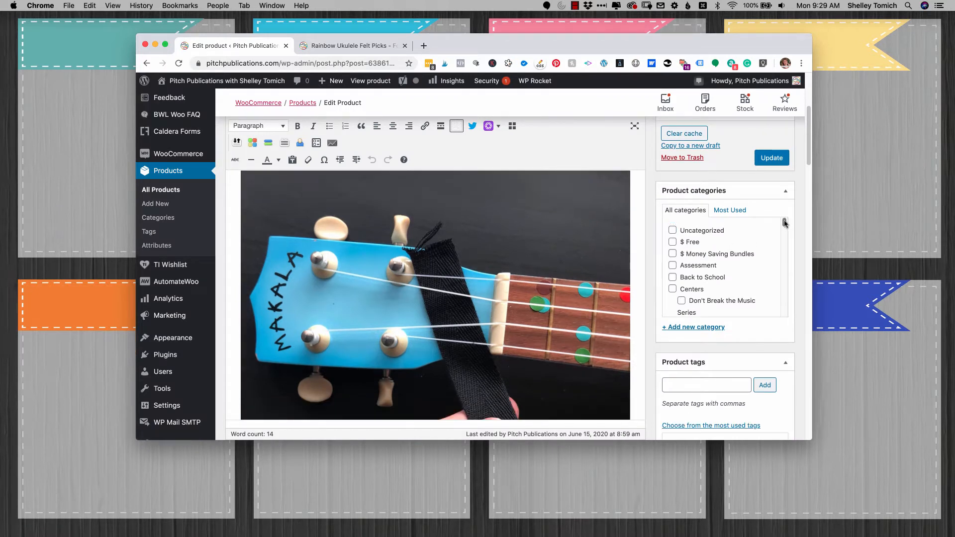
mouse_move(783, 230)
mouse_down()
mouse_move(782, 255)
mouse_move(774, 242)
mouse_up()
scroll(774, 242, down, 10)
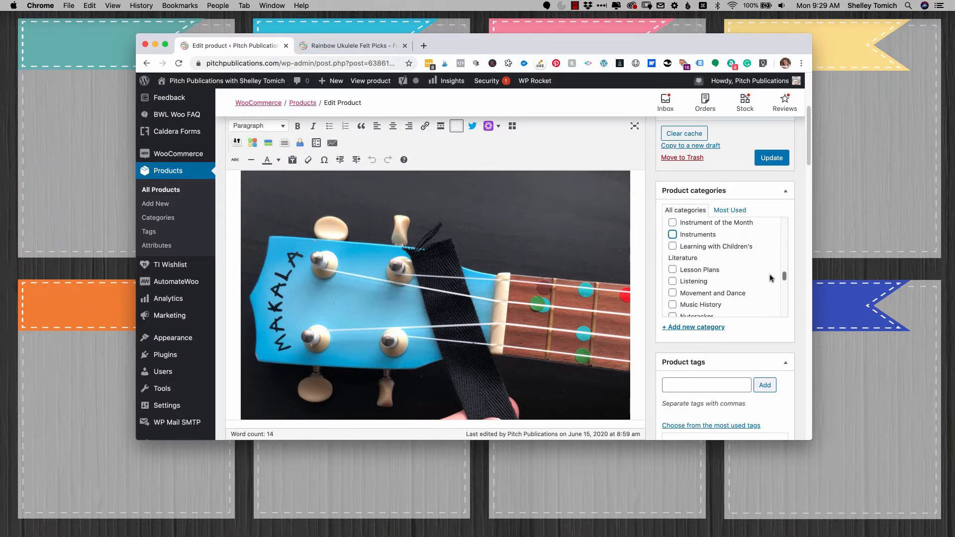
scroll(733, 283, down, 1)
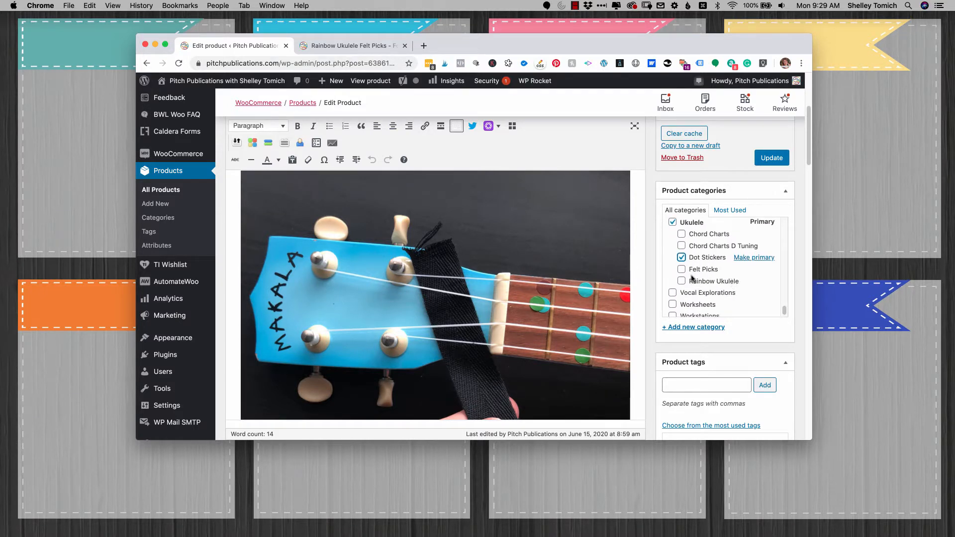
click(673, 304)
Step: Add the product tags ukulele, ukulele dots and ukulele curriculum using the suggested existing tags
scroll(783, 306, down, 8)
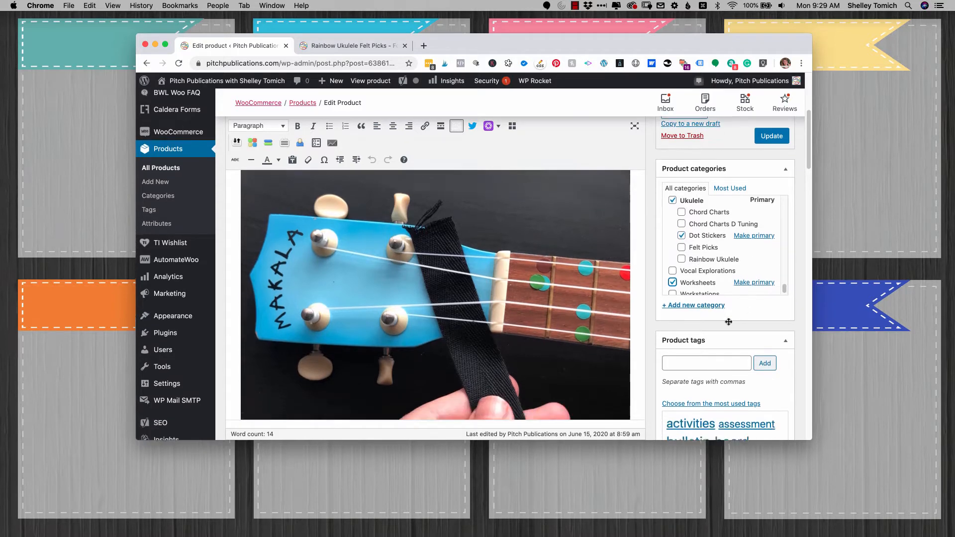
click(707, 178)
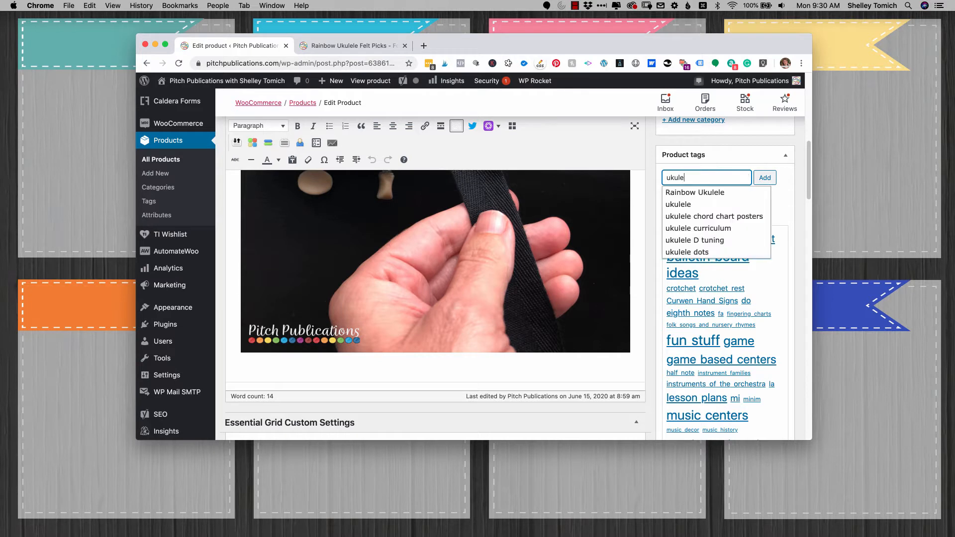
text(ukule)
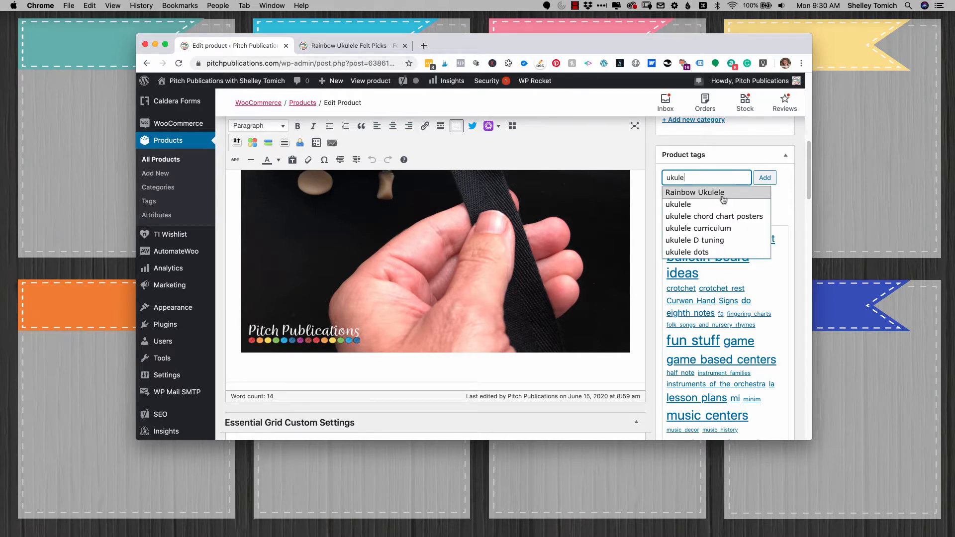
click(696, 205)
click(766, 178)
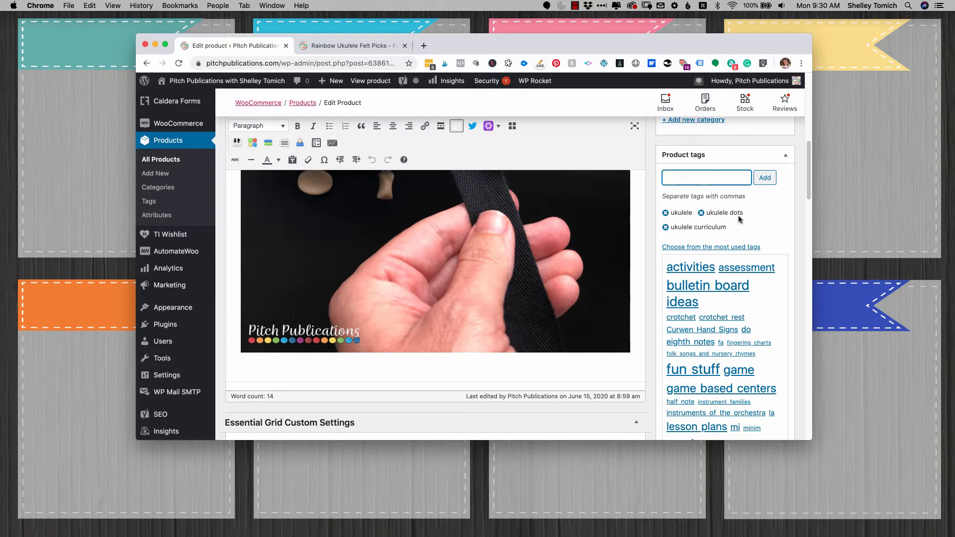
Step: Add the Worksheets tag to the product from the most used tags
click(708, 247)
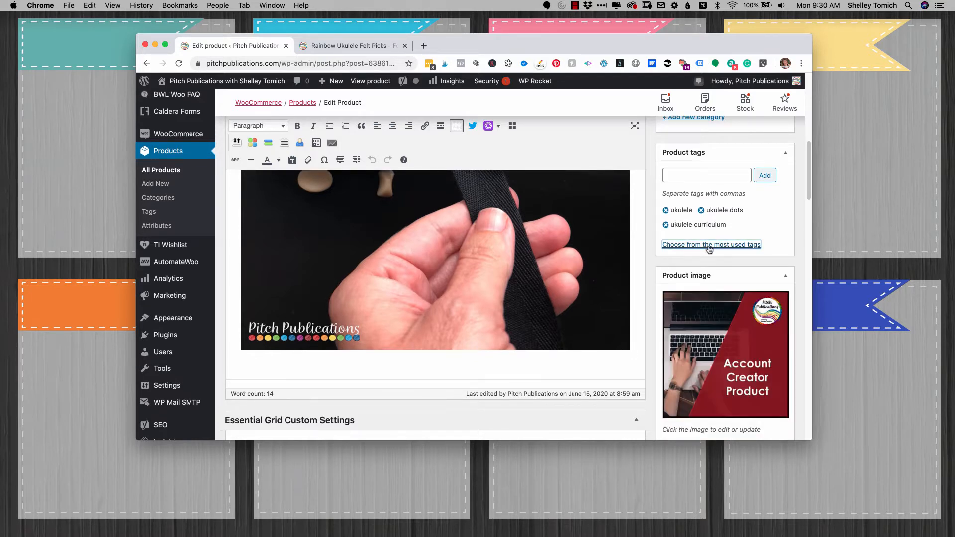
click(708, 247)
scroll(700, 324, down, 1)
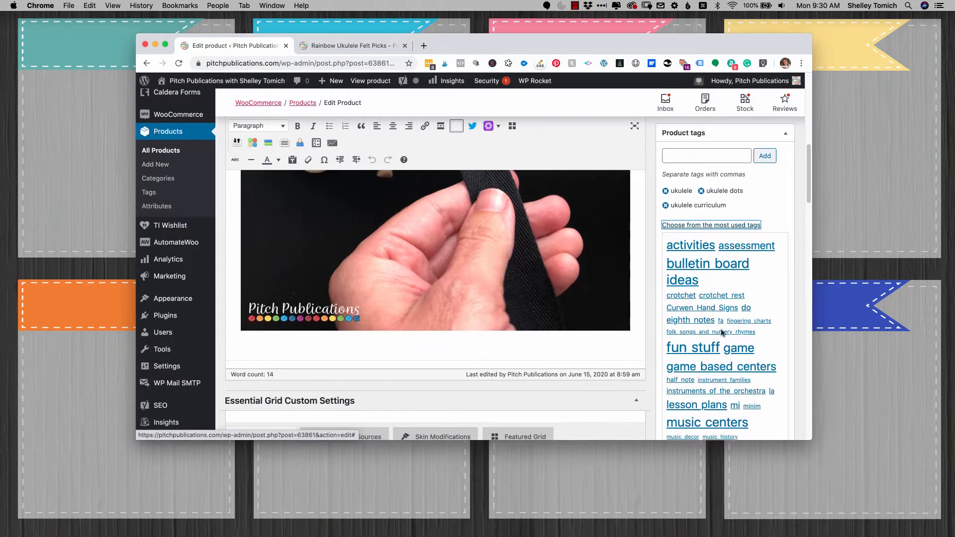
scroll(699, 324, down, 10)
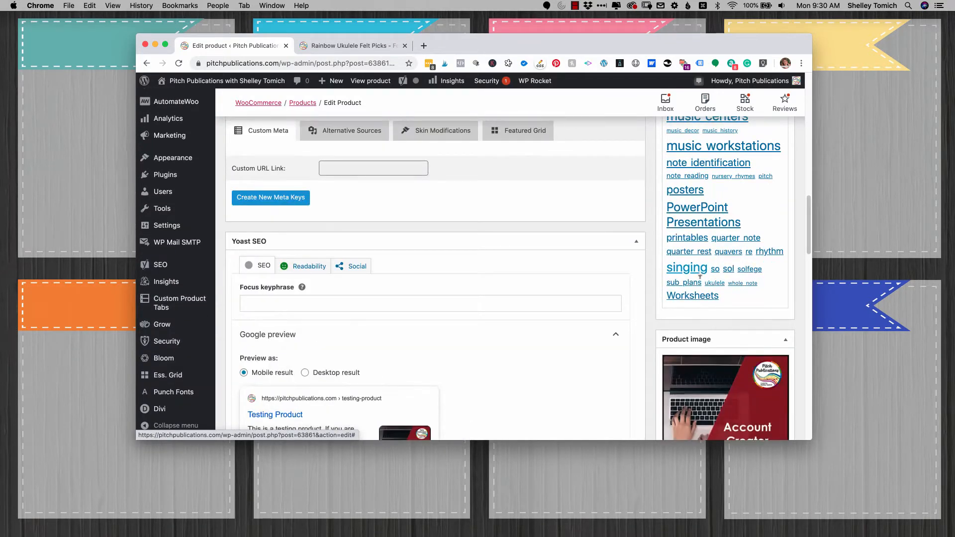
scroll(699, 293, up, 10)
scroll(740, 253, up, 1)
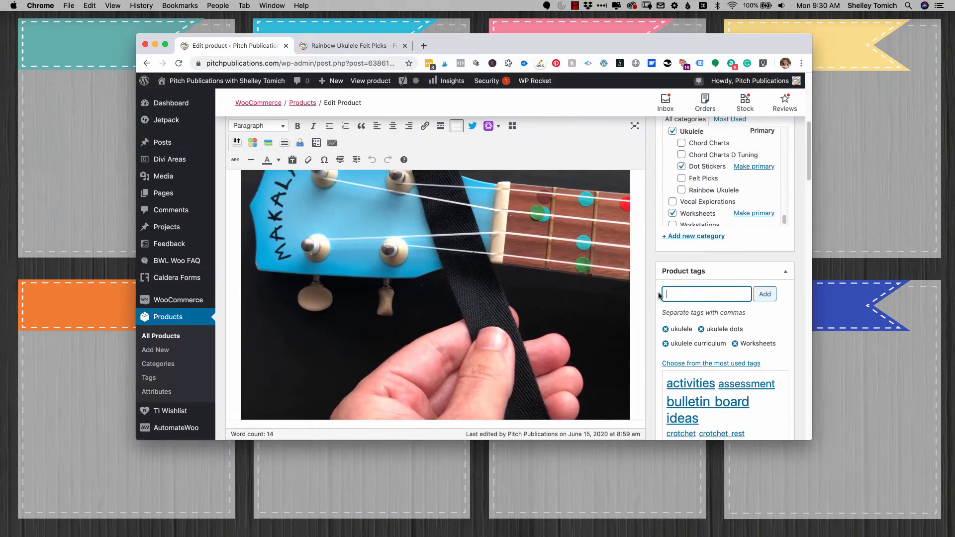
Step: Update the product to save its new categories and tags
scroll(554, 253, down, 4)
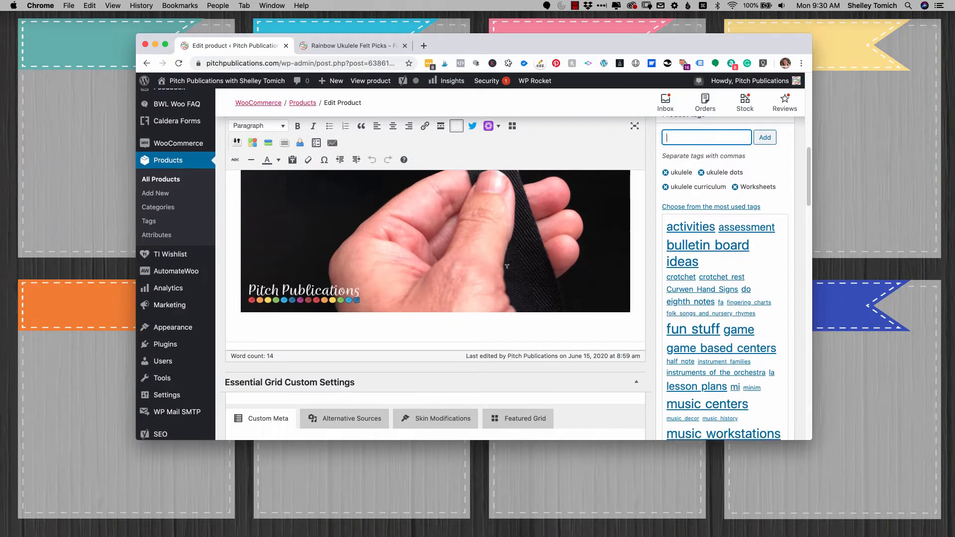
scroll(722, 299, up, 8)
click(776, 349)
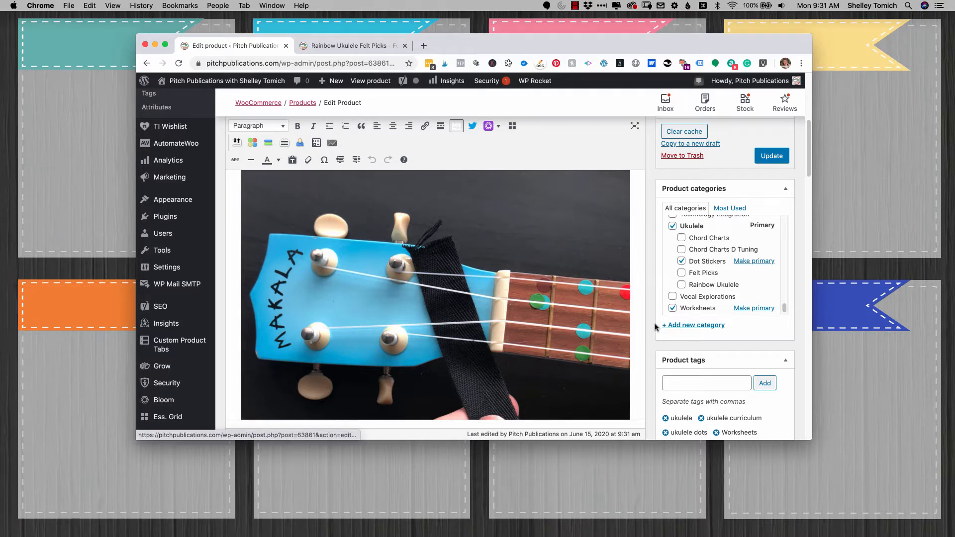
Step: Show the fields for adding a new product category
click(696, 326)
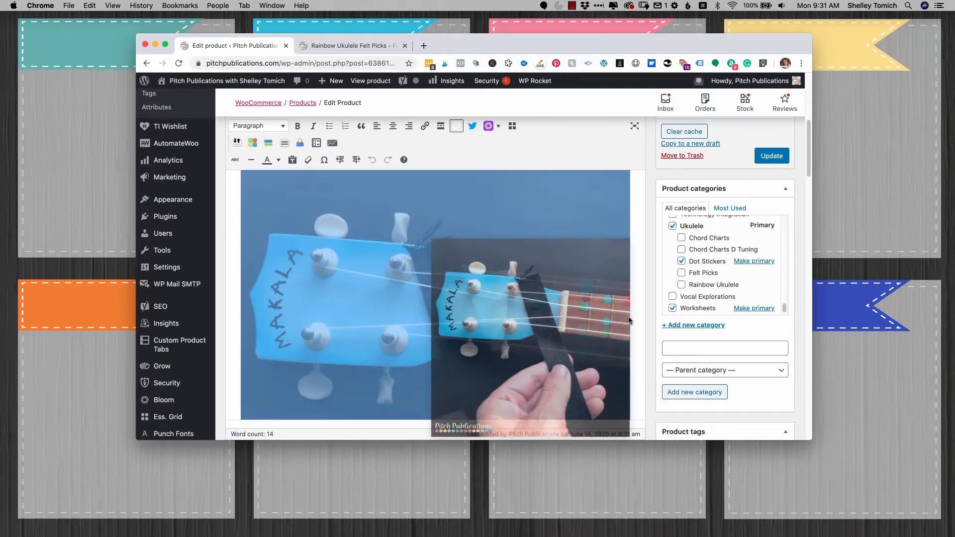
scroll(630, 321, down, 5)
click(627, 321)
Step: Try cupcakes and ukulele as product tag entries to compare their suggestions, and leave cupcake as the unsubmitted entry
click(701, 328)
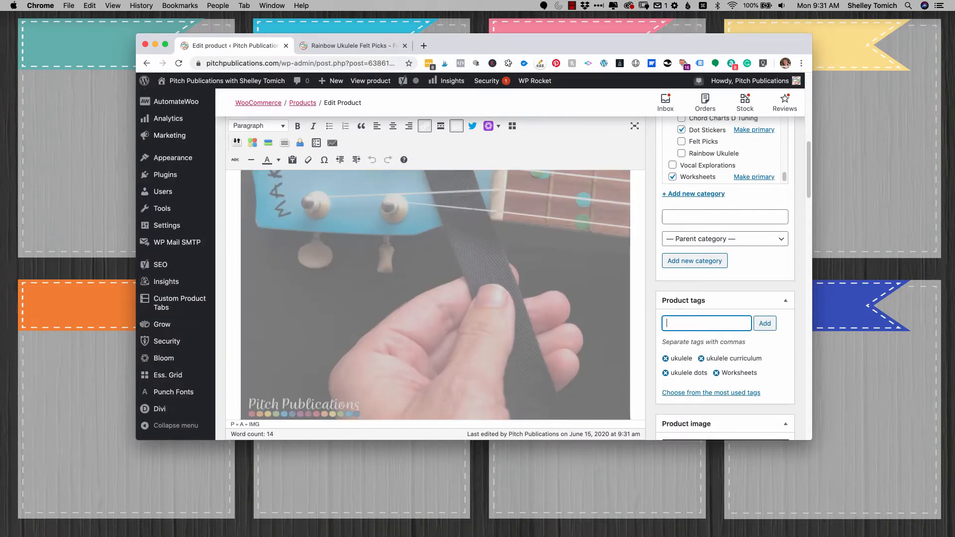
text(cupcakes)
key(super+a)
text(ukulele)
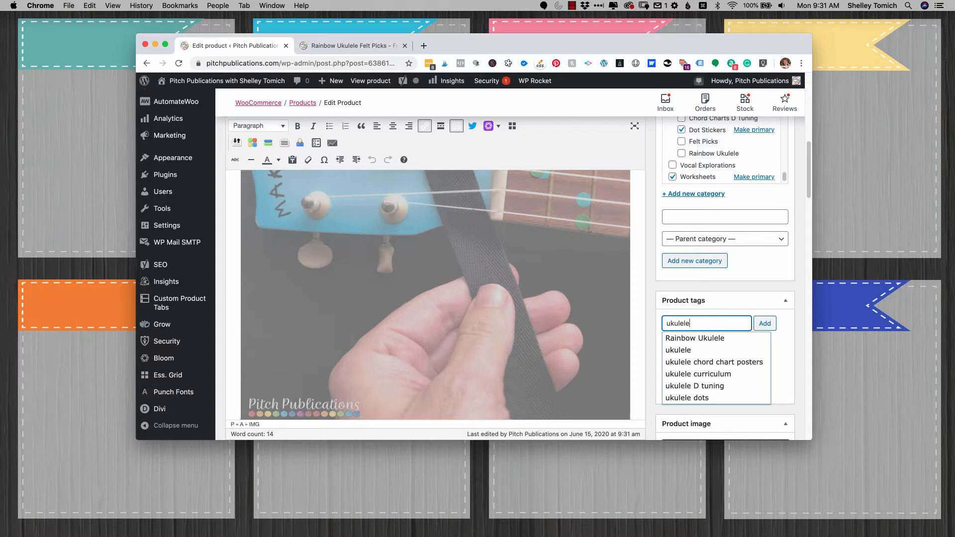
key(super+a)
text(cu)
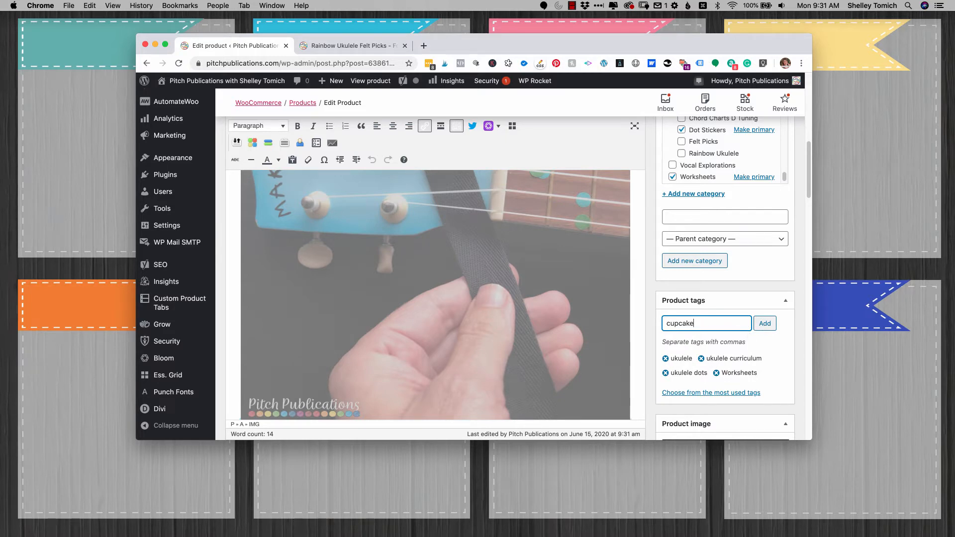
Step: Open the product Categories and Tags management pages in separate browser tabs and show the Tags page
scroll(180, 299, up, 15)
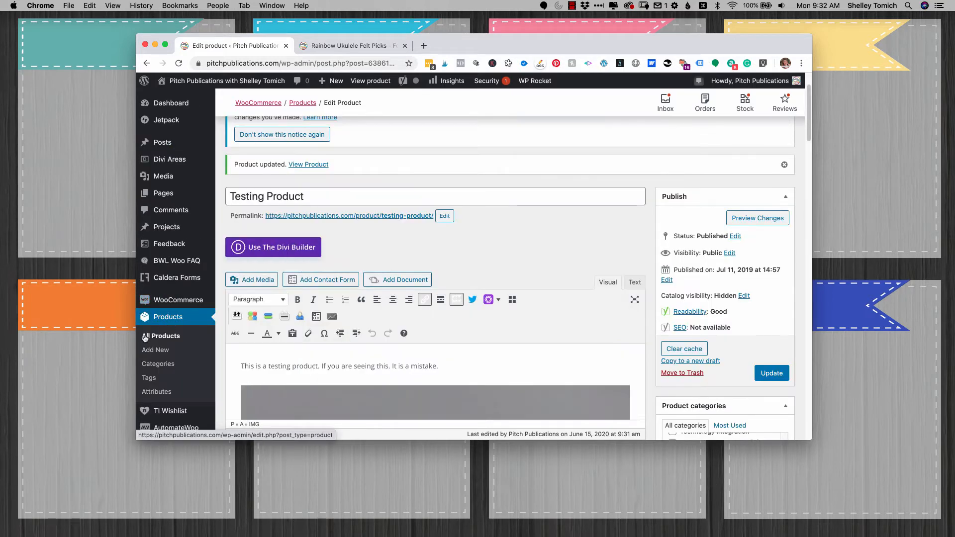
right_click(156, 366)
click(165, 368)
right_click(167, 377)
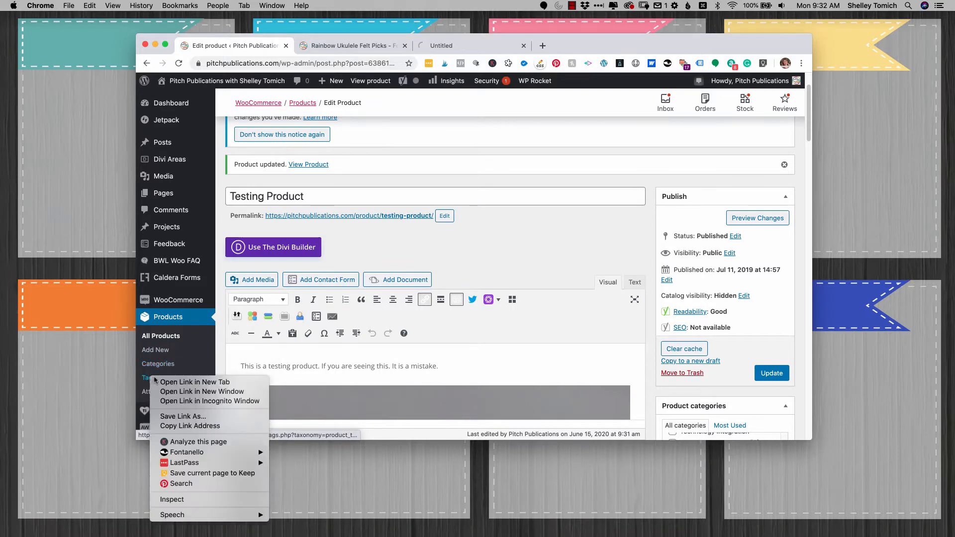
click(169, 382)
click(588, 45)
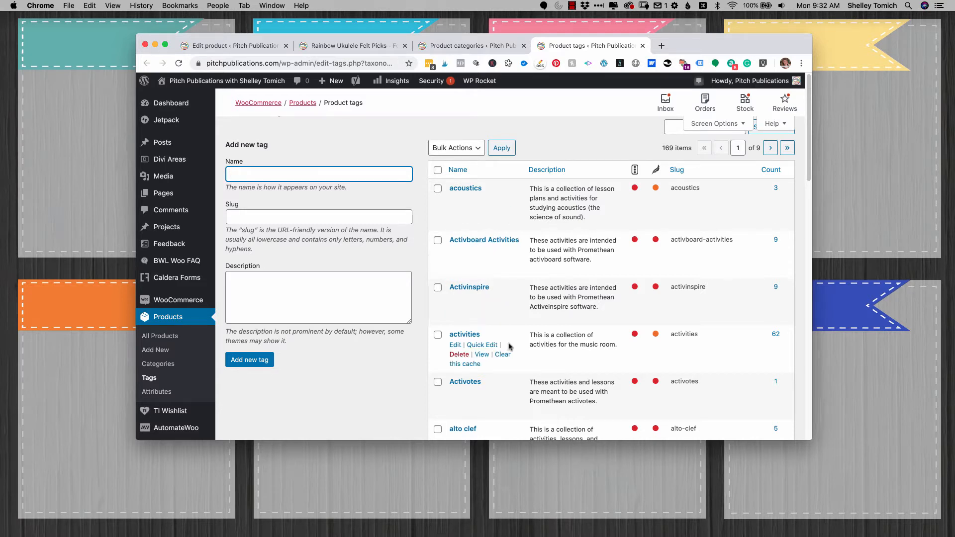
Step: View the activities tag's product page in a new browser tab, highlight its description text, and close that tab
scroll(511, 347, down, 5)
right_click(493, 257)
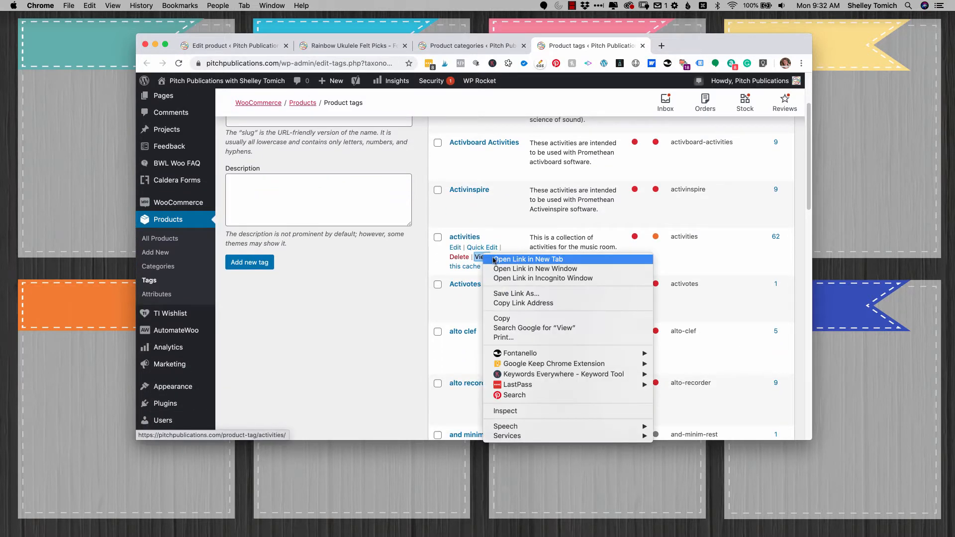
click(494, 260)
click(695, 50)
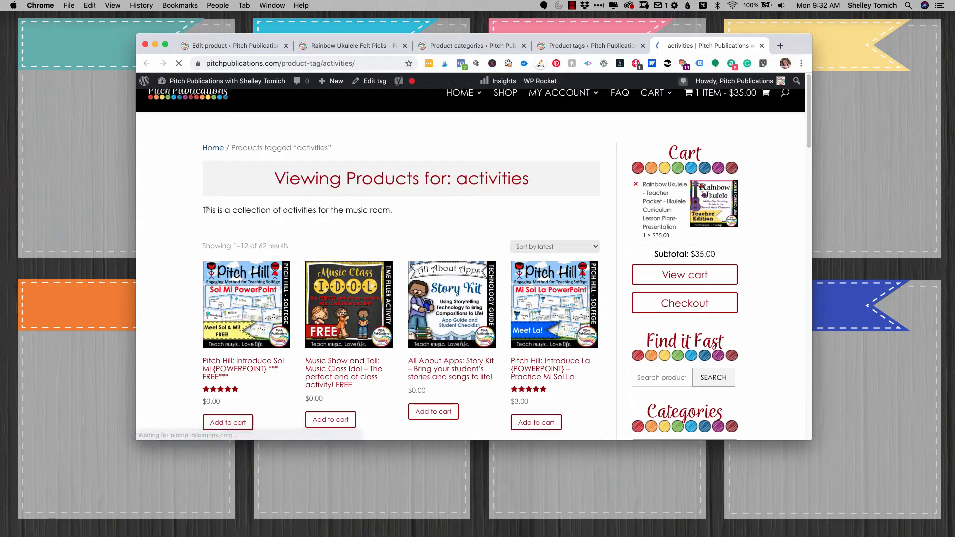
drag(205, 209, 294, 210)
click(294, 210)
key(super+w)
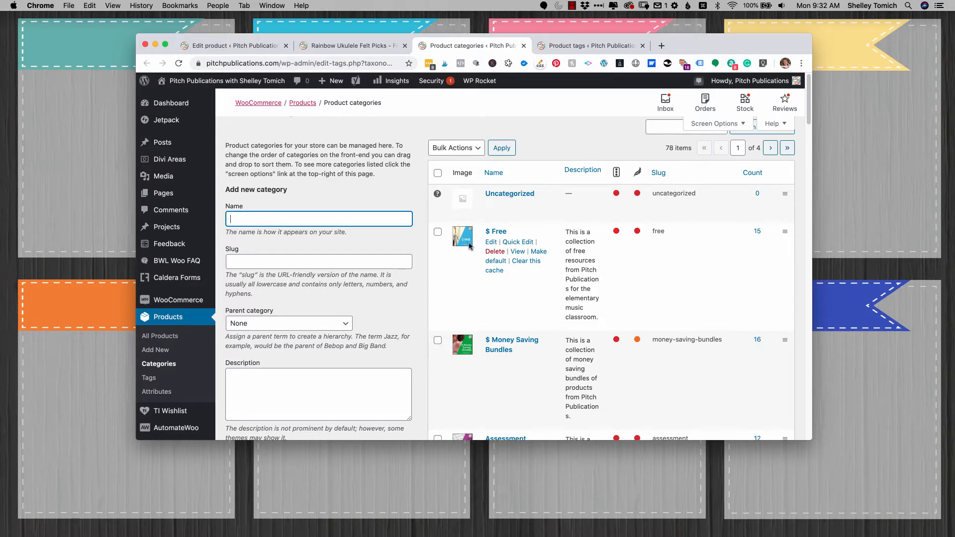
Step: View the Rhythm Coloring category from the shop page, compare it with the Categories management page, and highlight its description
click(592, 46)
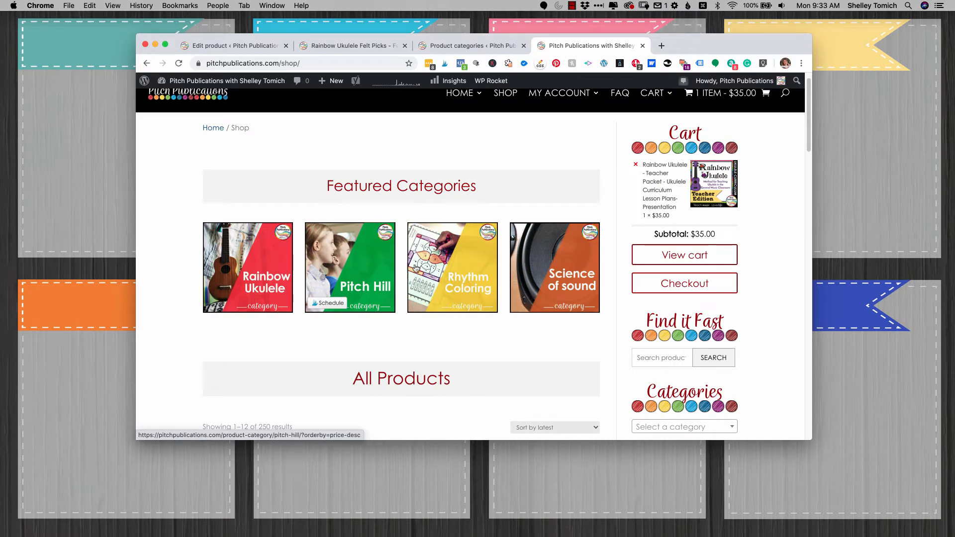
click(440, 274)
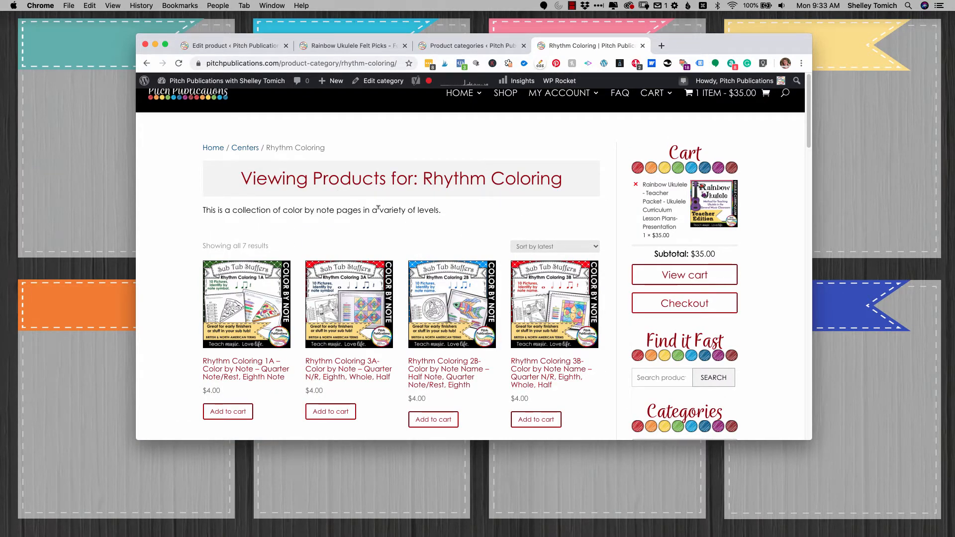
key(ctrl+shift+Tab)
click(266, 216)
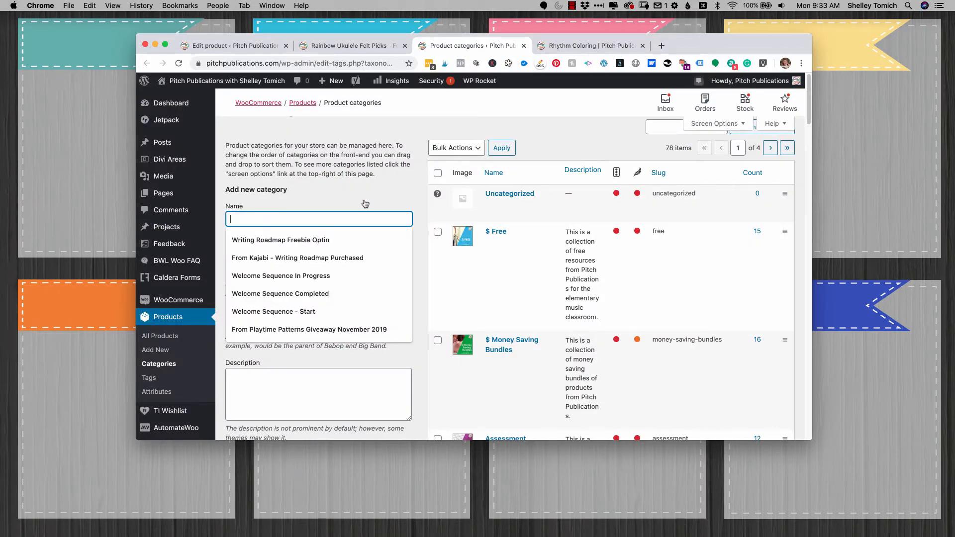
key(ctrl+Tab)
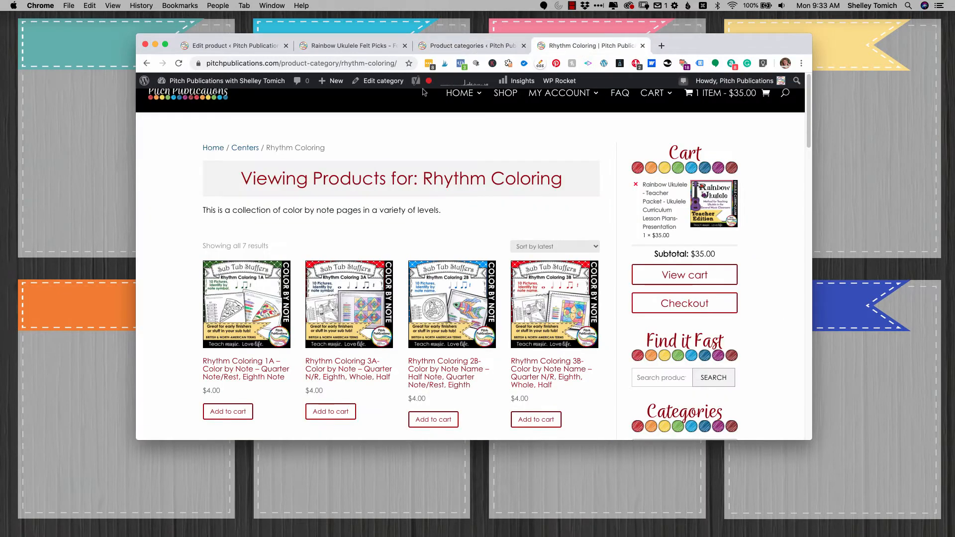
drag(214, 209, 450, 219)
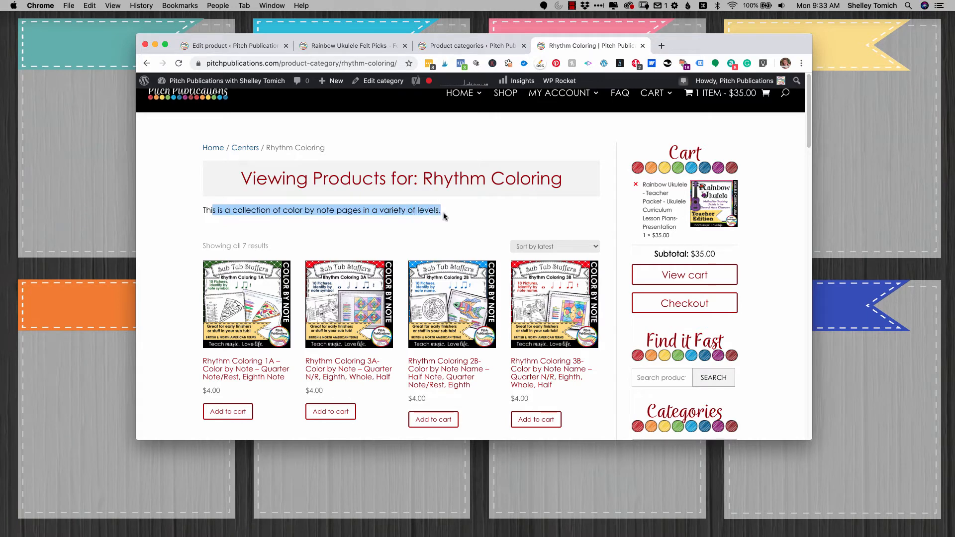
Step: Return to editing the testing product and show the Attributes settings in its product data
key(ctrl+Tab)
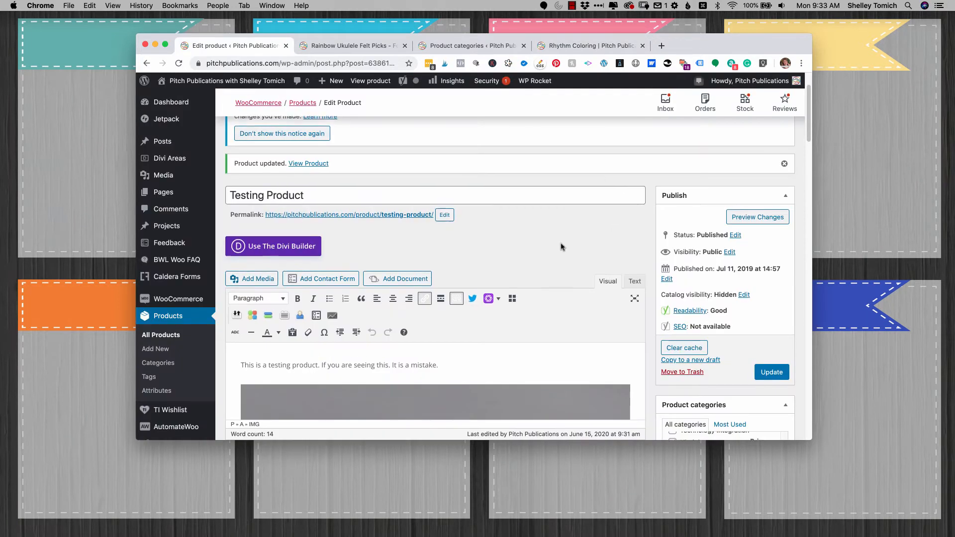
scroll(458, 218, down, 10)
scroll(457, 218, down, 8)
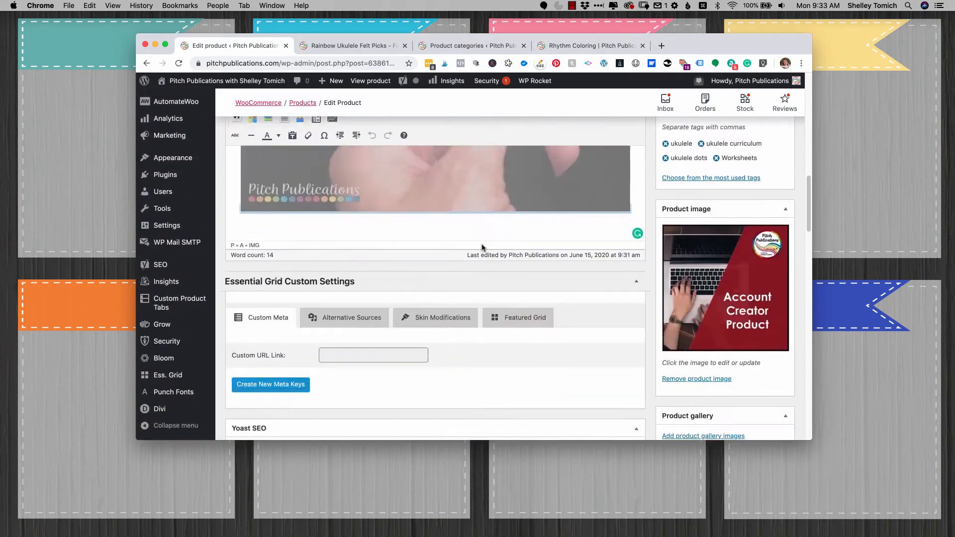
scroll(371, 190, down, 8)
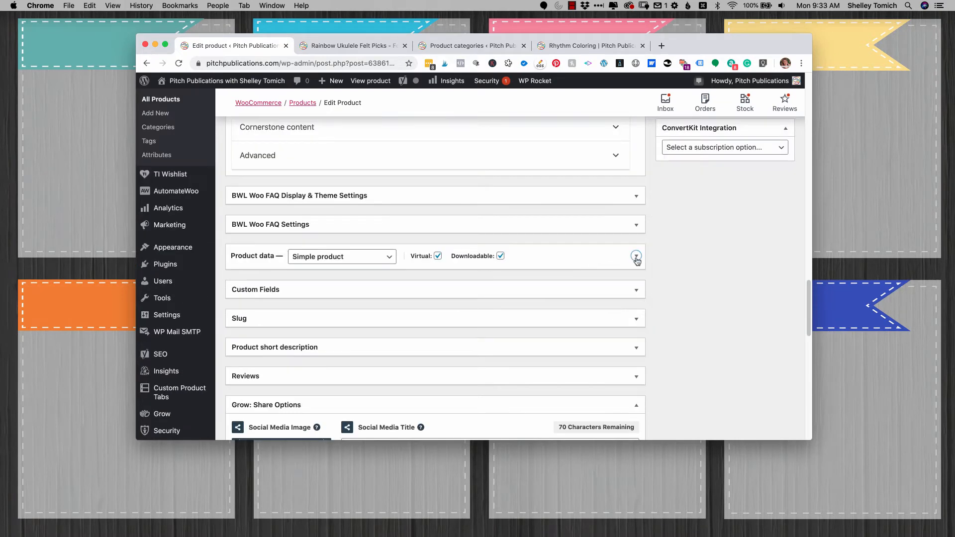
click(635, 256)
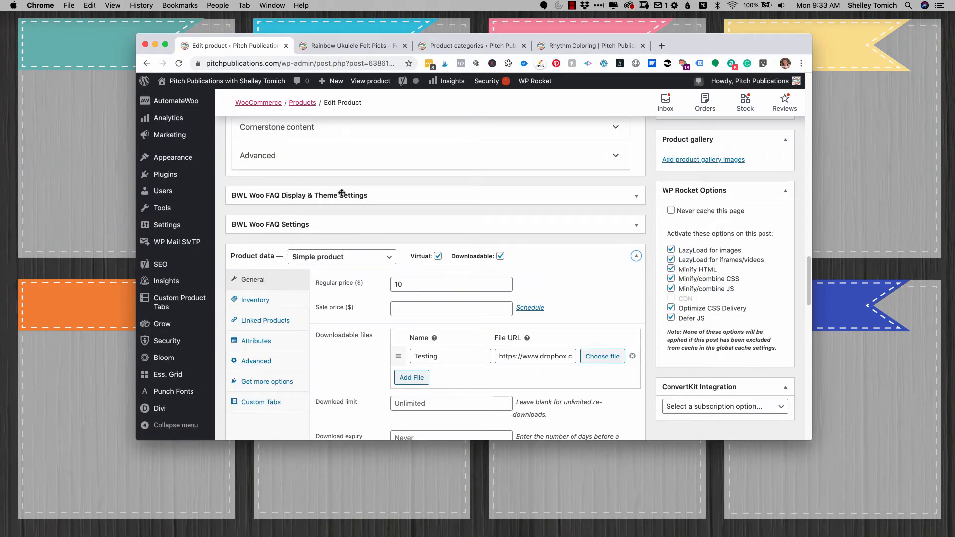
scroll(342, 193, down, 3)
click(283, 231)
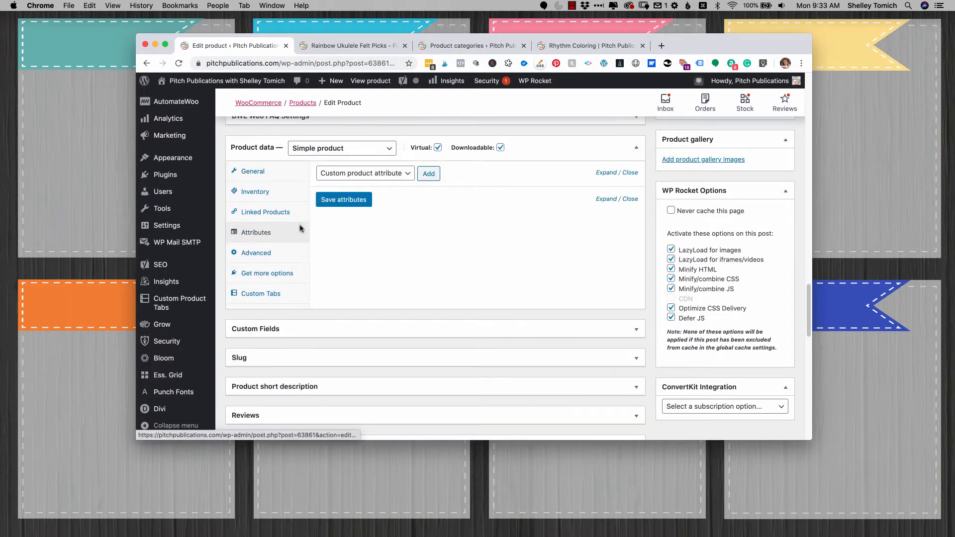
Step: Try a custom product attribute named Cupcakes with values chocolate | vanilla | strawberry, and remove it from the product
click(428, 174)
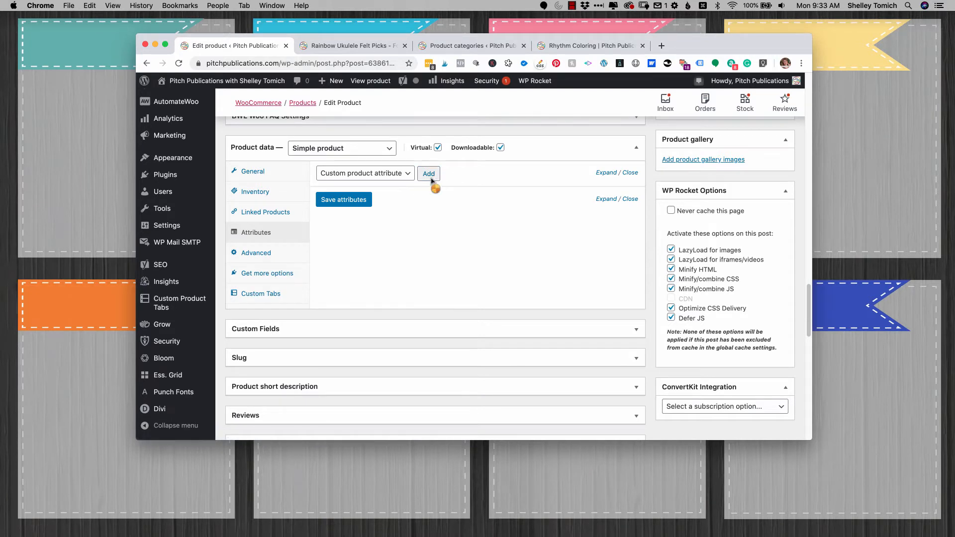
click(344, 233)
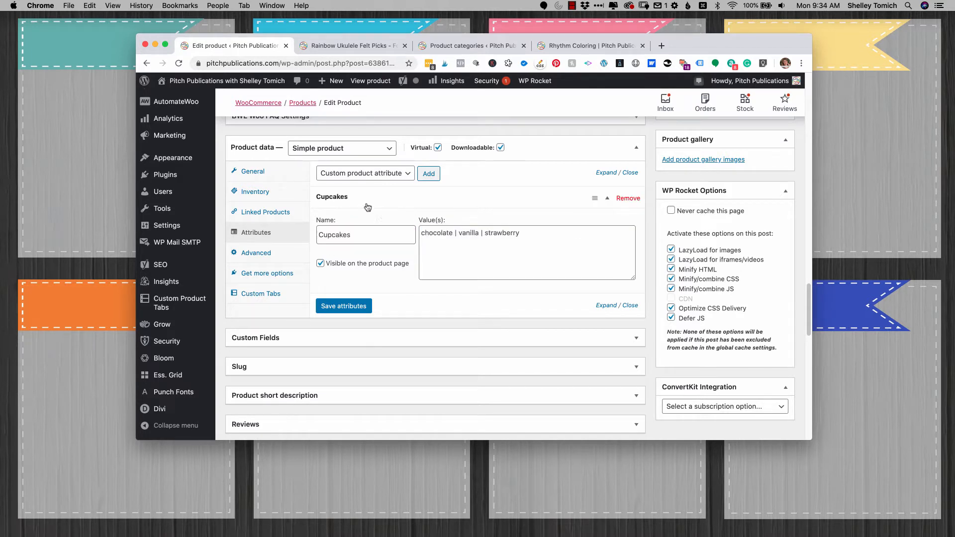
click(627, 200)
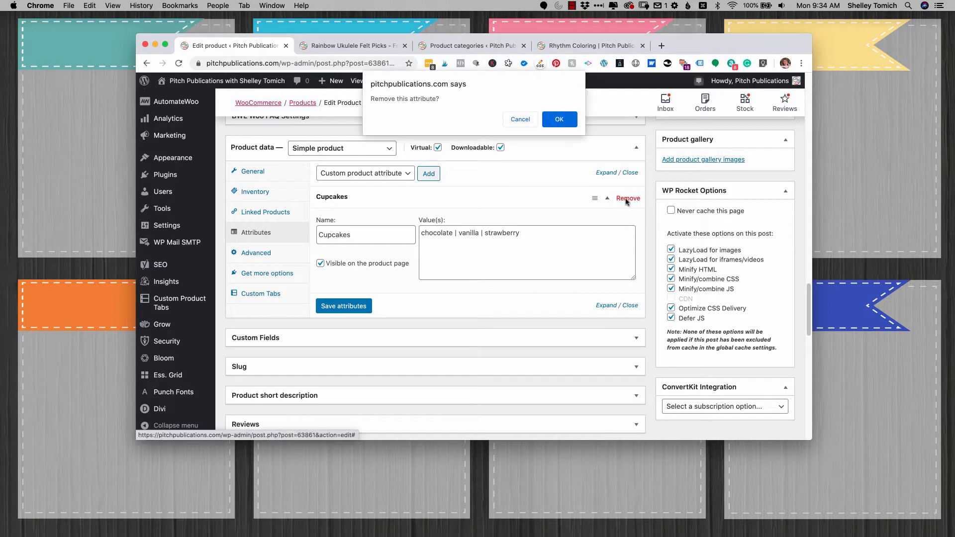
click(560, 119)
Step: Open the product Attributes management page in a separate browser tab and show it
scroll(259, 241, up, 3)
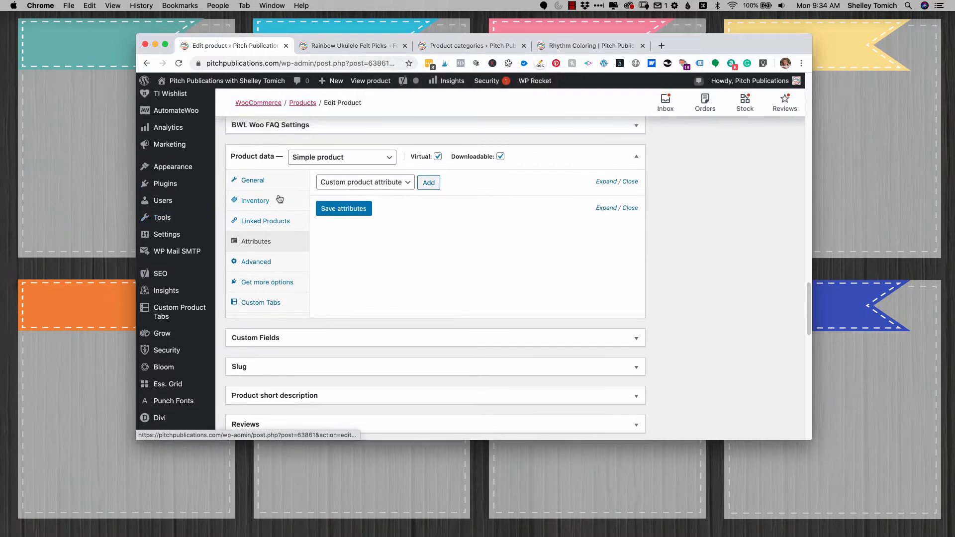
right_click(168, 186)
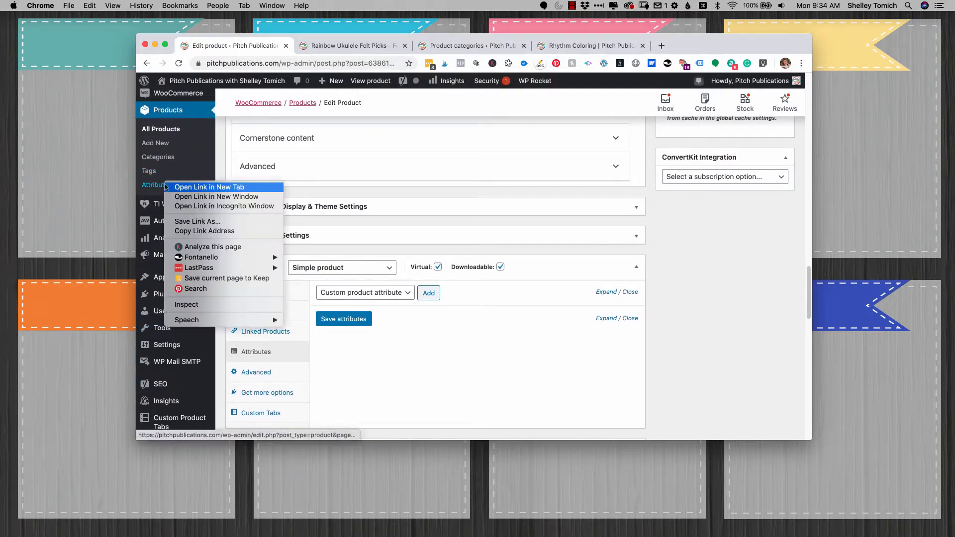
click(183, 189)
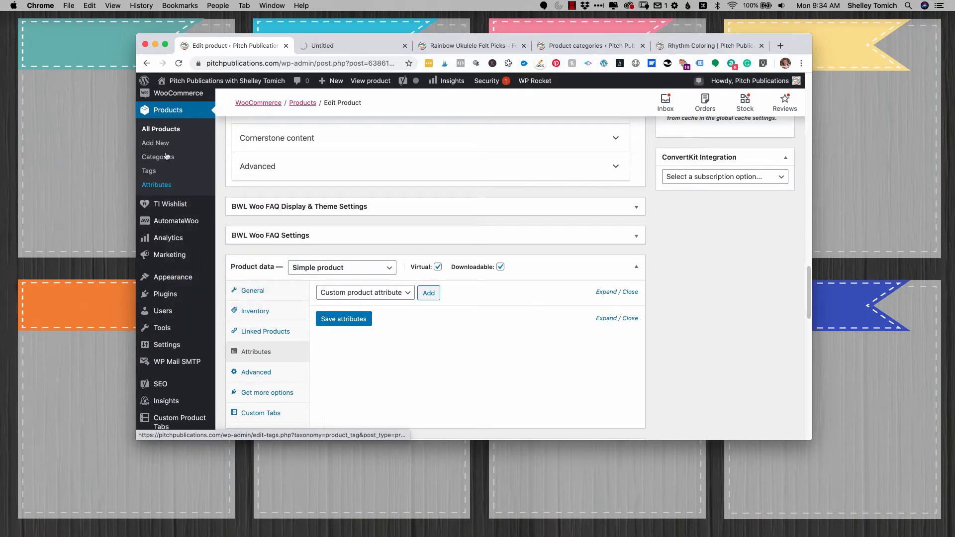
click(355, 49)
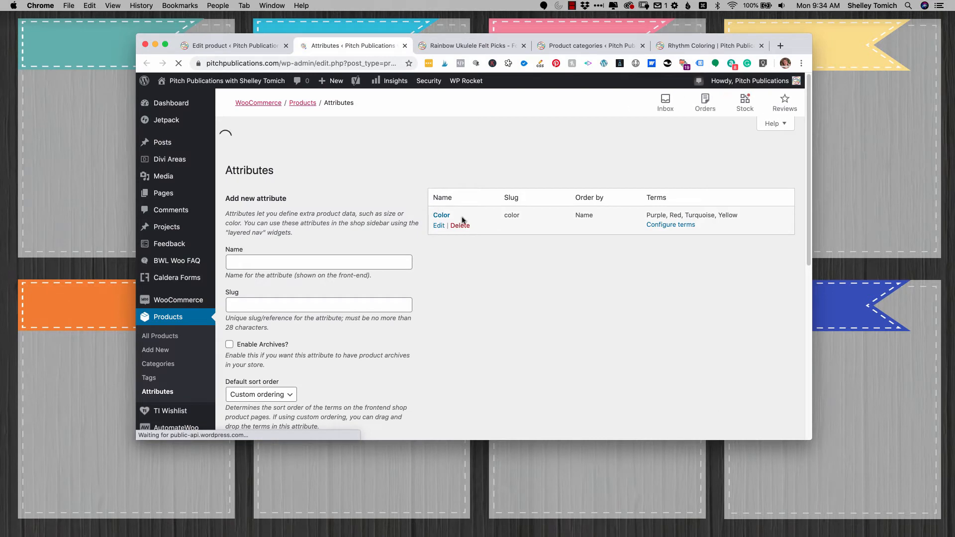
Step: Fill in a new attribute named Grade Level with archives enabled
click(256, 236)
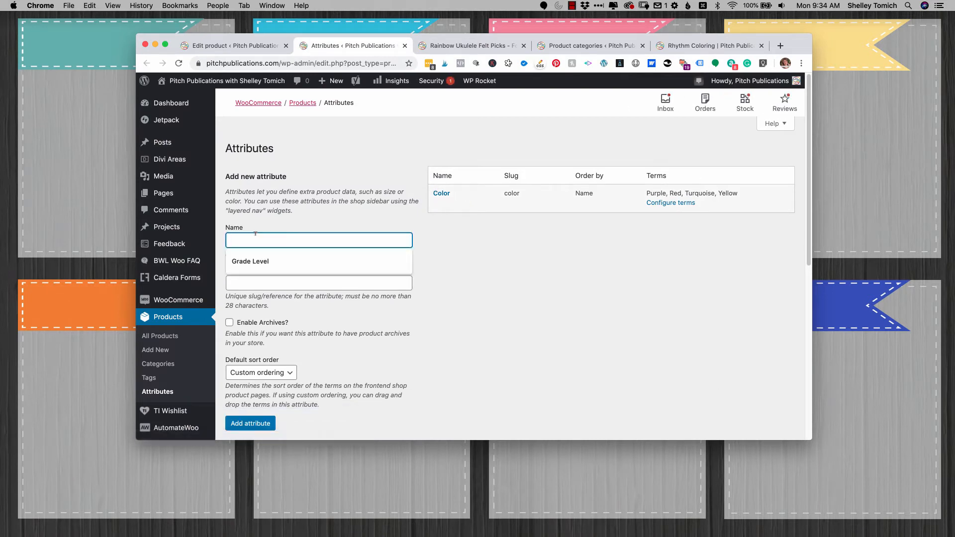
text(Grade Level)
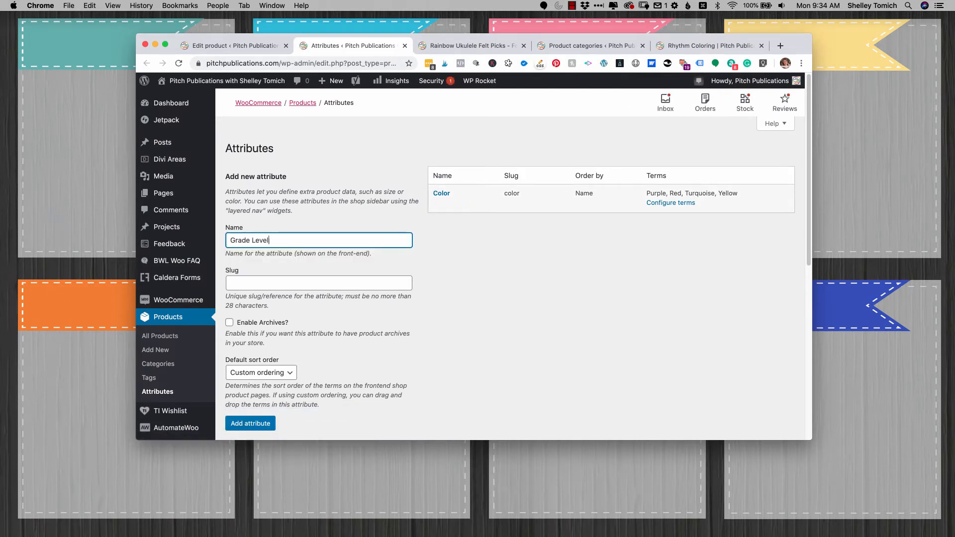
scroll(279, 280, down, 2)
click(278, 280)
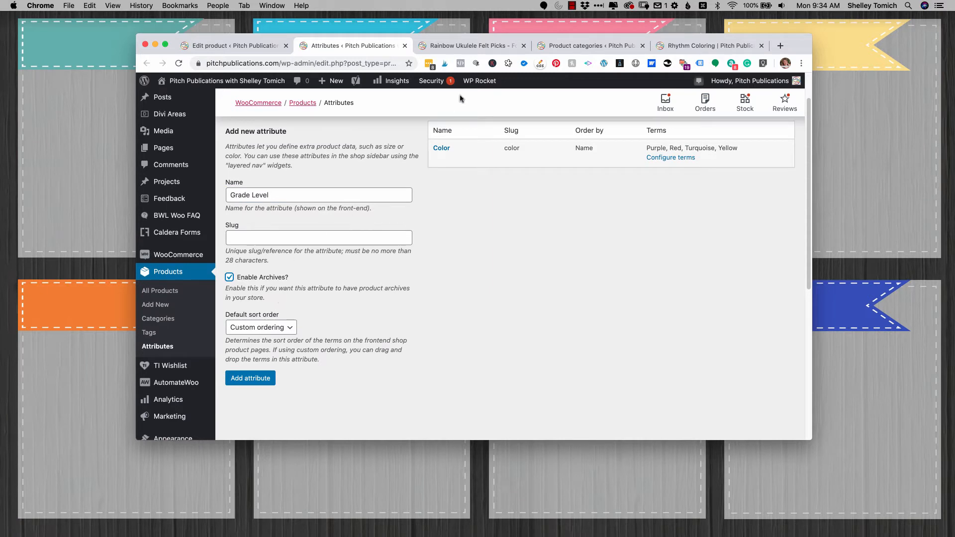
Step: From the product categories list, view the $ Free category's product page in a separate browser tab
click(570, 47)
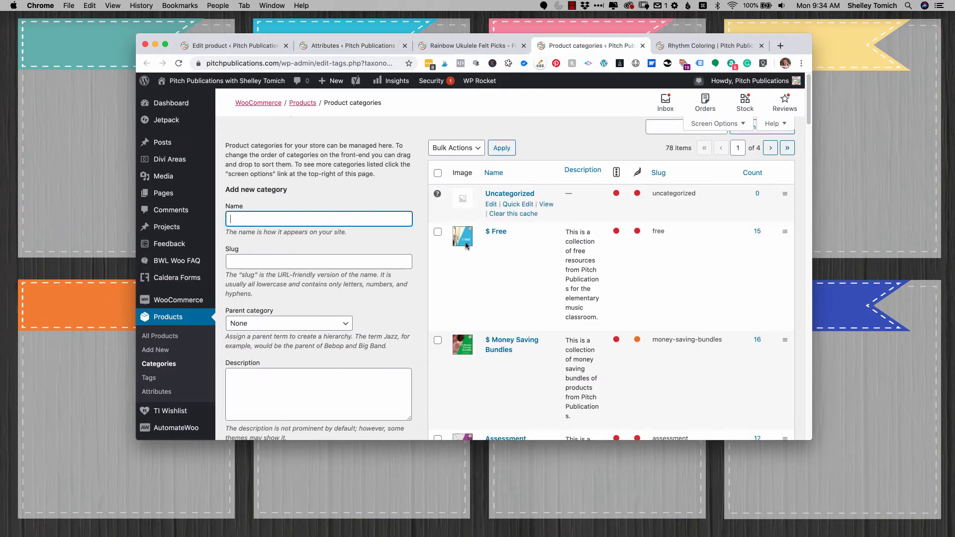
right_click(518, 252)
click(532, 252)
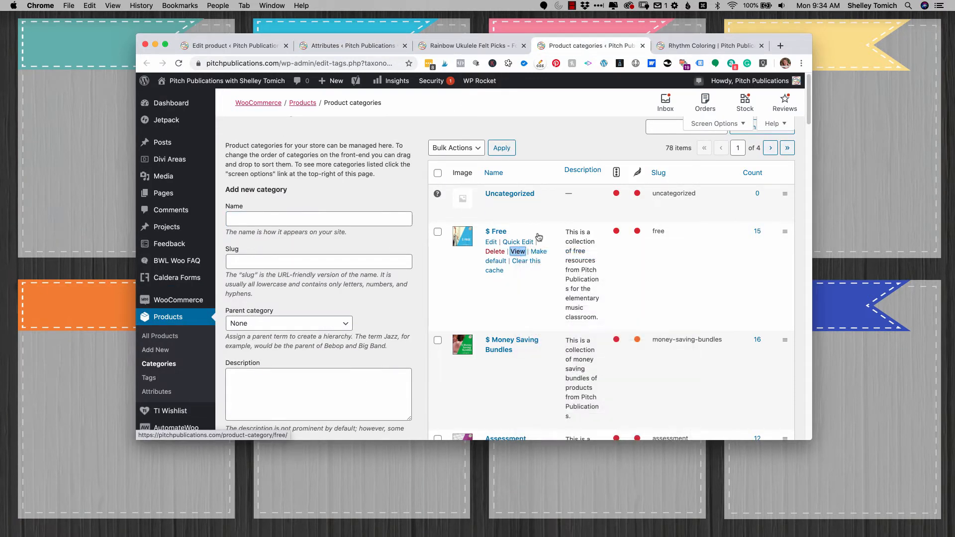
click(641, 47)
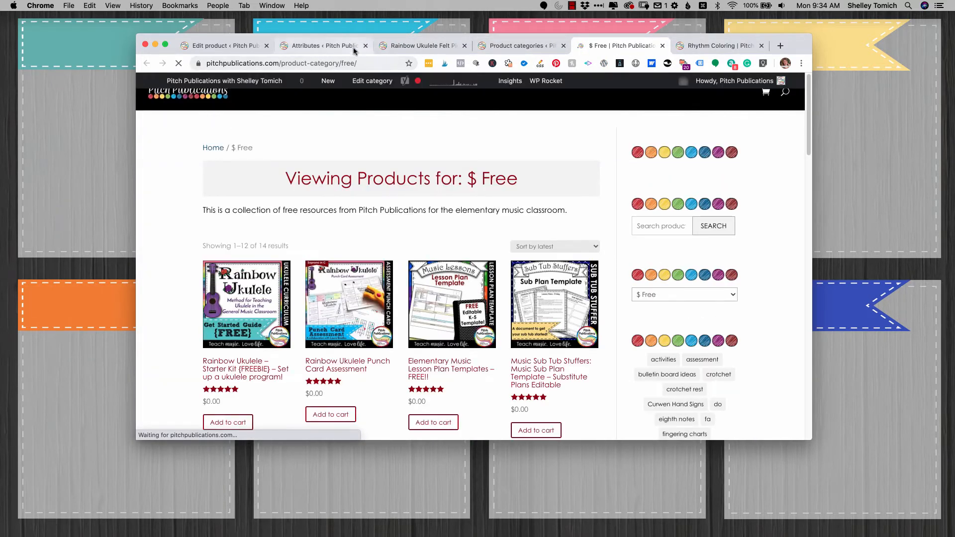
Step: Open the existing Color attribute for editing on the Attributes page, update it, and return to the attributes list
click(323, 46)
click(439, 158)
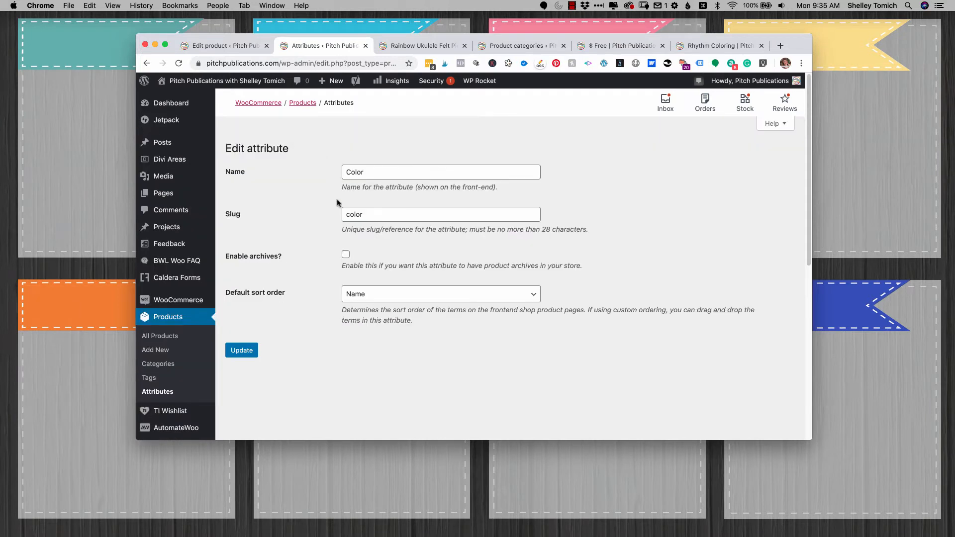
click(243, 350)
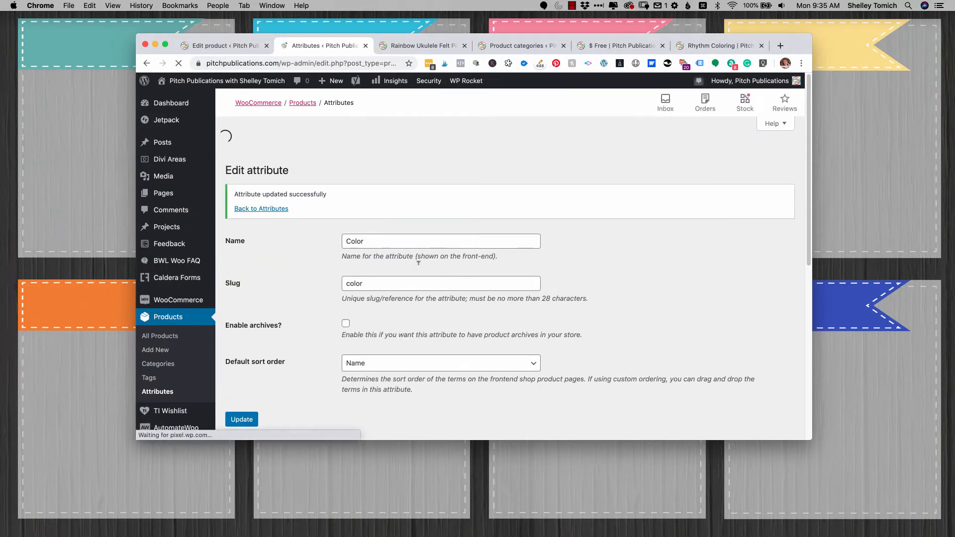
click(258, 187)
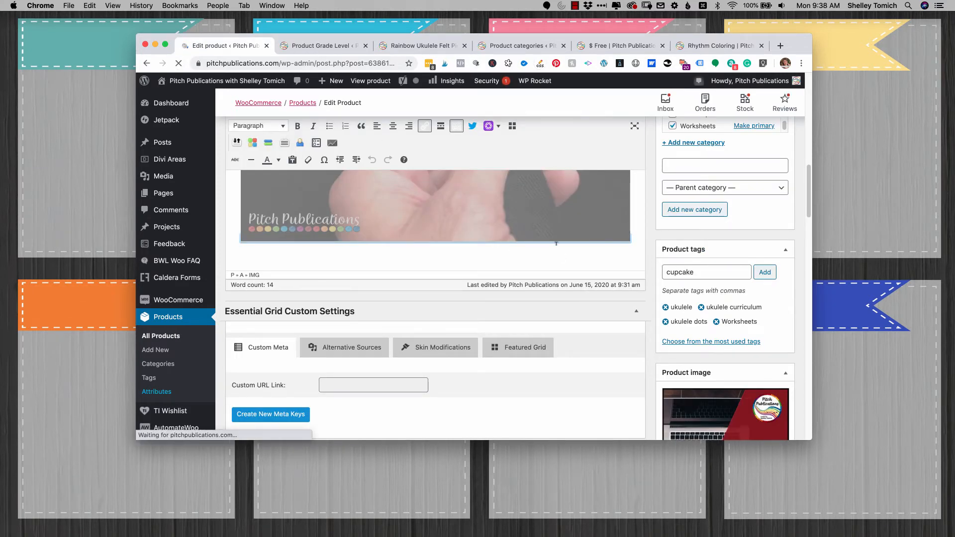
Step: Remove the Cupcakes attribute from the testing product's product data
scroll(269, 278, up, 3)
click(256, 300)
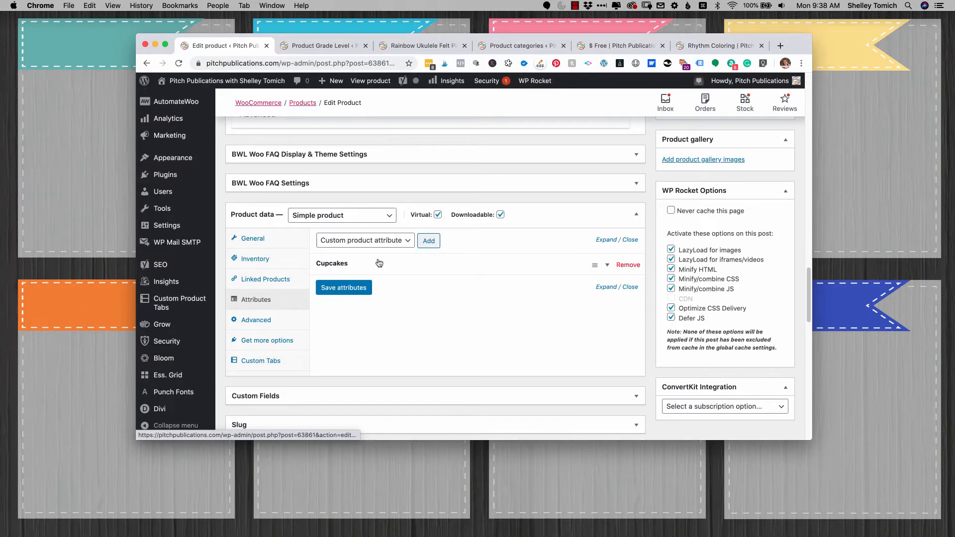
click(629, 265)
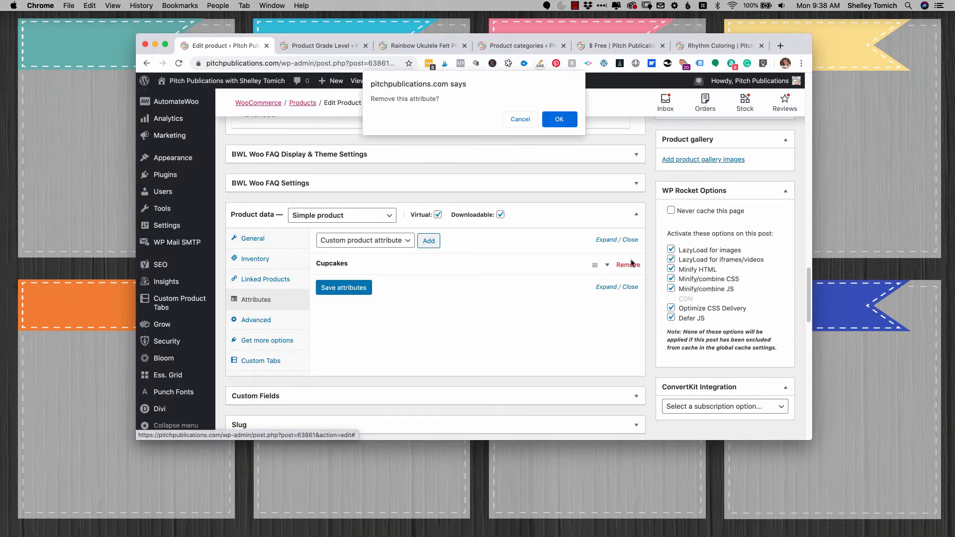
click(559, 119)
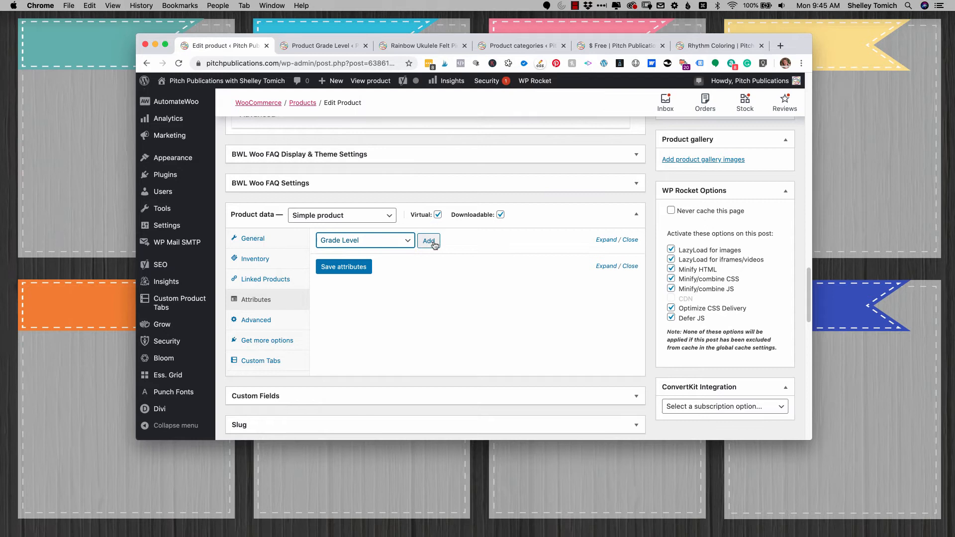
Step: Add the Grade Level attribute to the testing product with values 1st Grade, 2nd Grade and 3rd Grade, and update the product
click(429, 242)
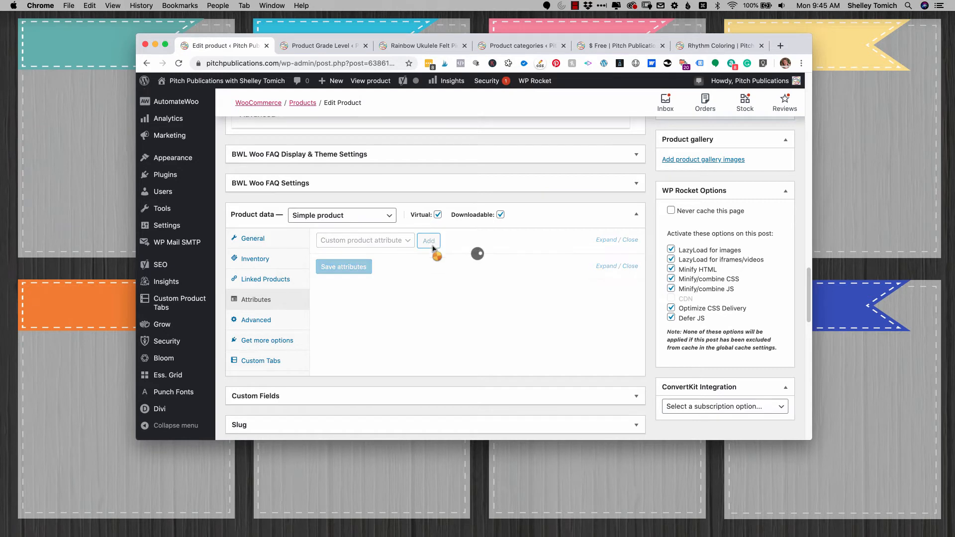
click(442, 304)
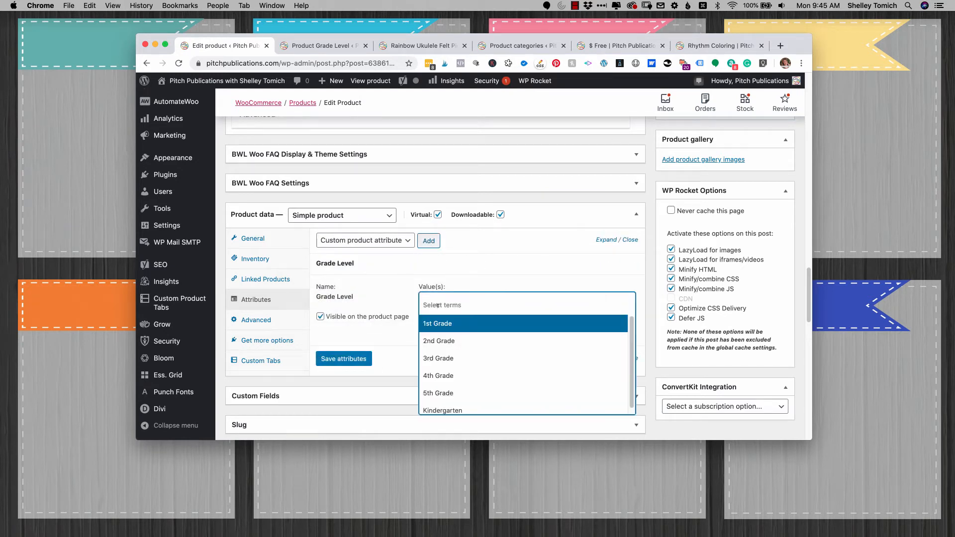
click(453, 330)
click(487, 302)
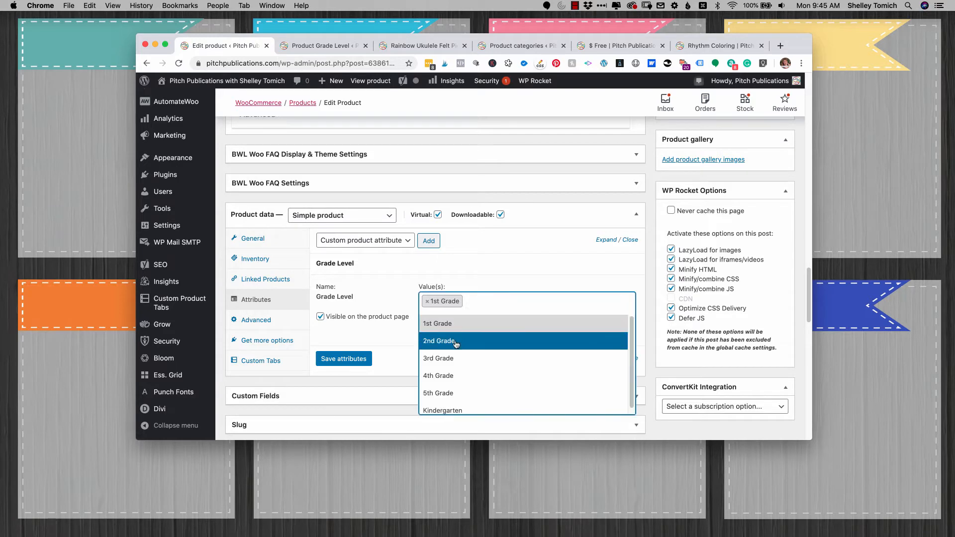
click(458, 341)
click(513, 302)
click(471, 360)
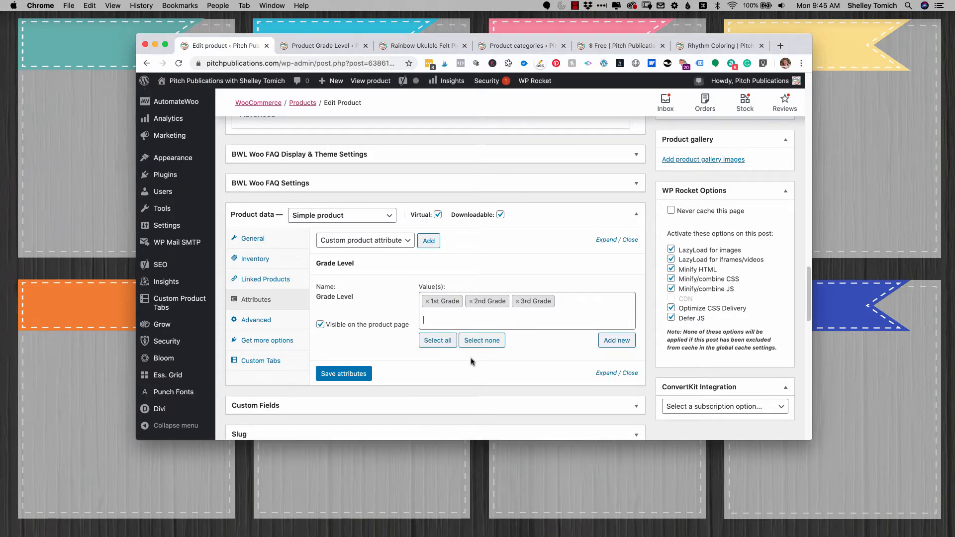
click(770, 287)
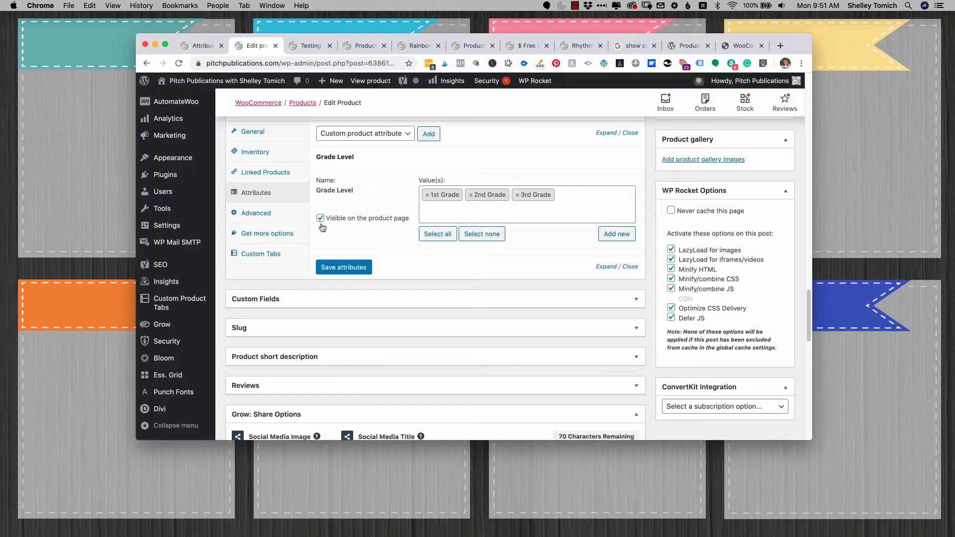
Step: View the Additional information on the testing product's live page and open the 1st Grade archive from it
click(311, 45)
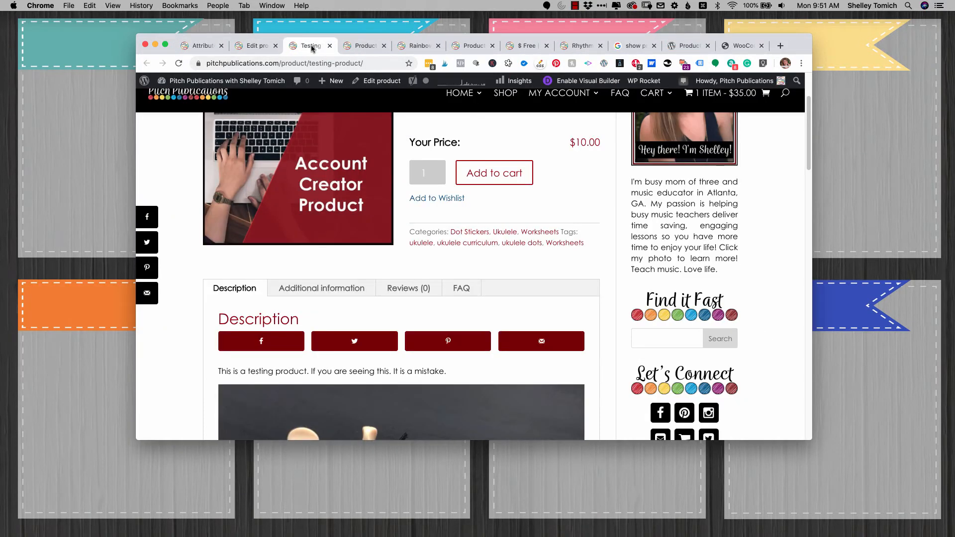
click(321, 290)
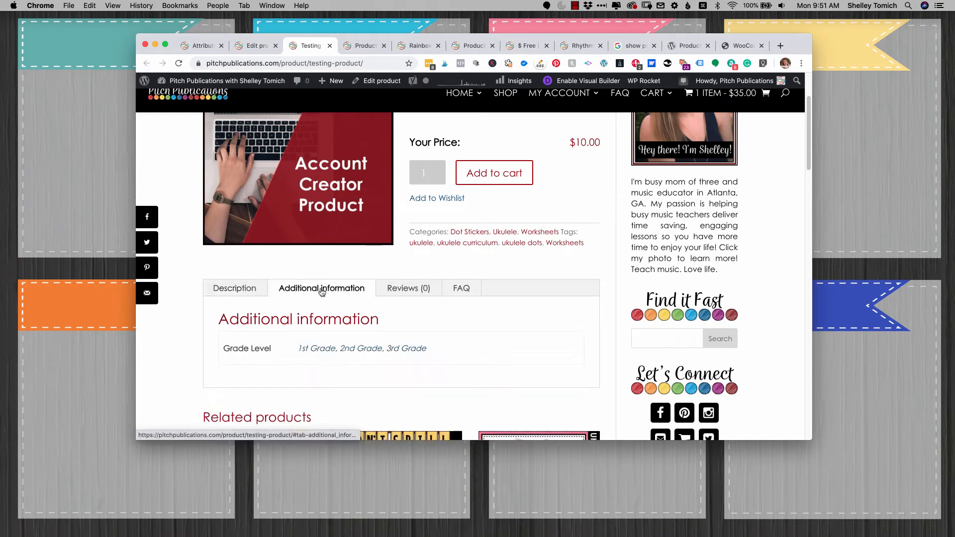
click(308, 353)
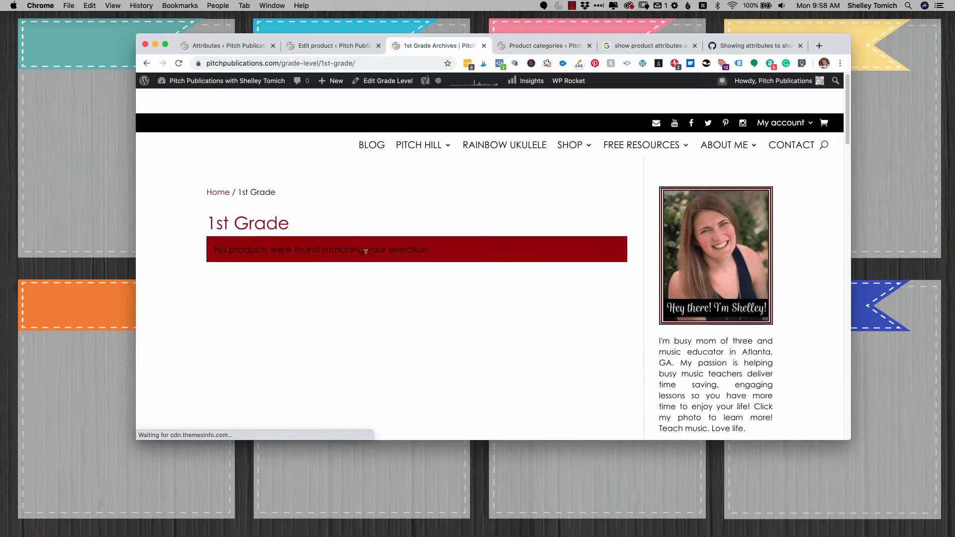
Step: Set the testing product's catalog visibility to Shop and search results, update it, and return to the 1st Grade archive
click(348, 47)
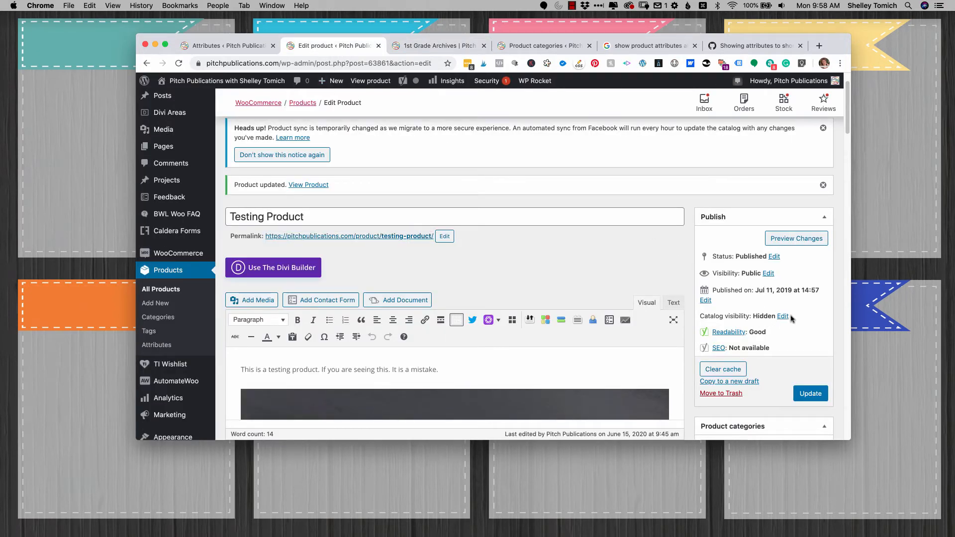
double_click(783, 316)
scroll(696, 279, down, 2)
click(705, 244)
click(710, 307)
click(806, 290)
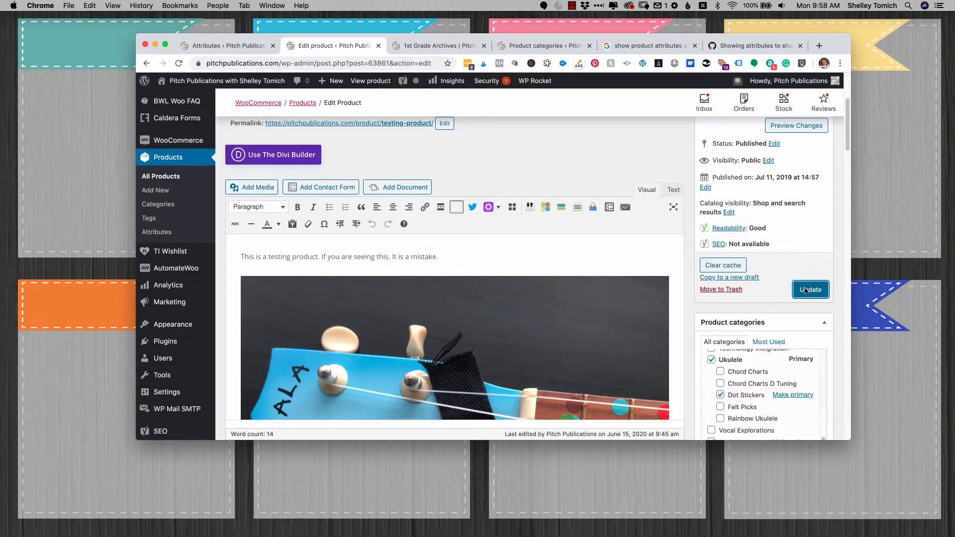
click(810, 290)
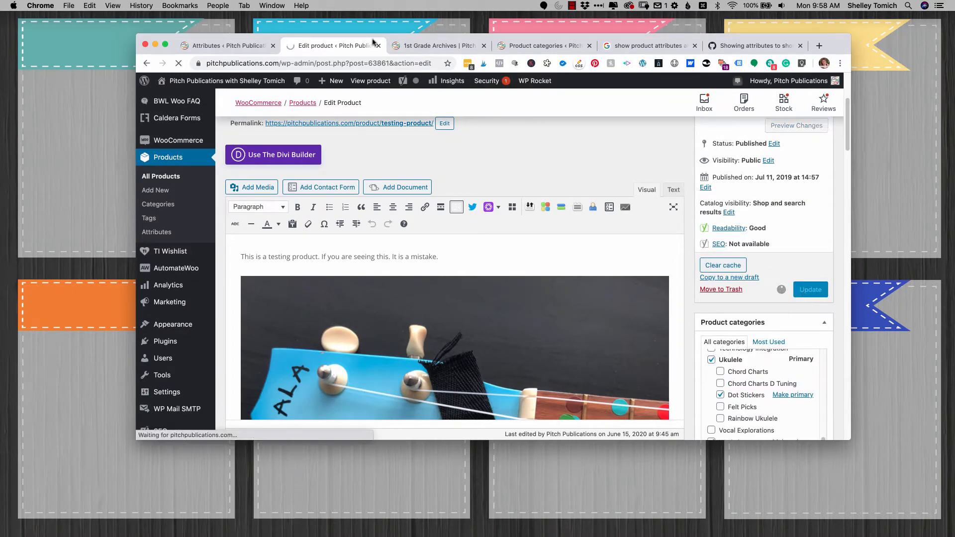
click(418, 46)
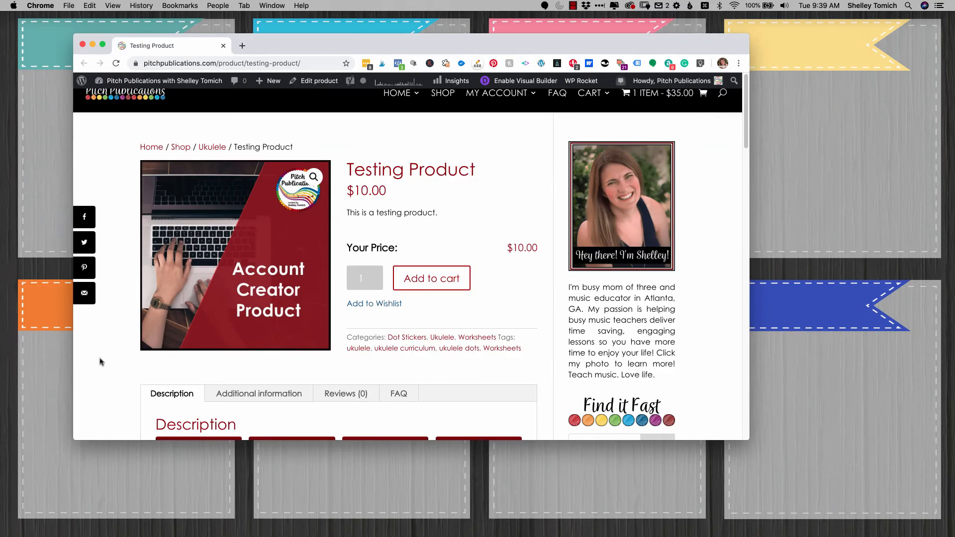
Step: Review the additional information and description on the testing product's live page
scroll(107, 358, down, 3)
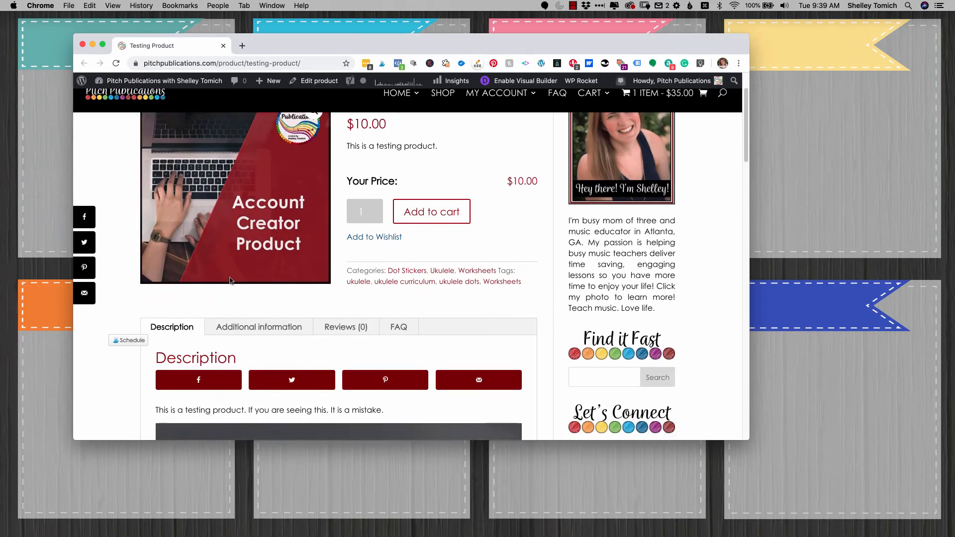
click(260, 330)
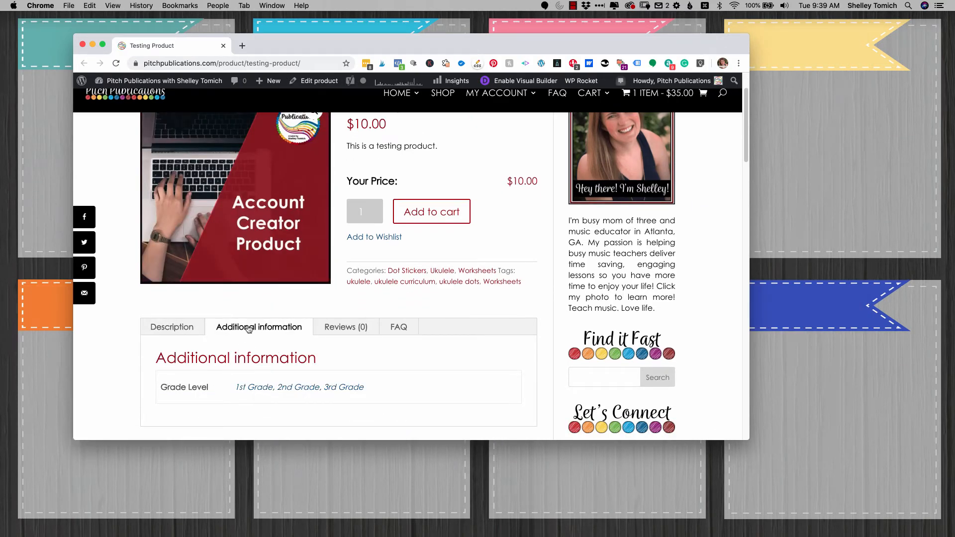
click(172, 332)
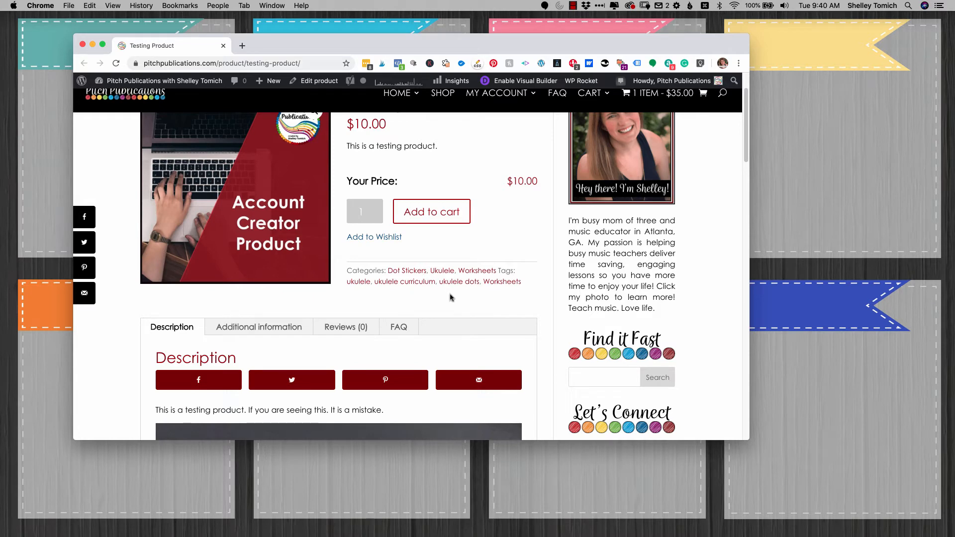
super+click(164, 81)
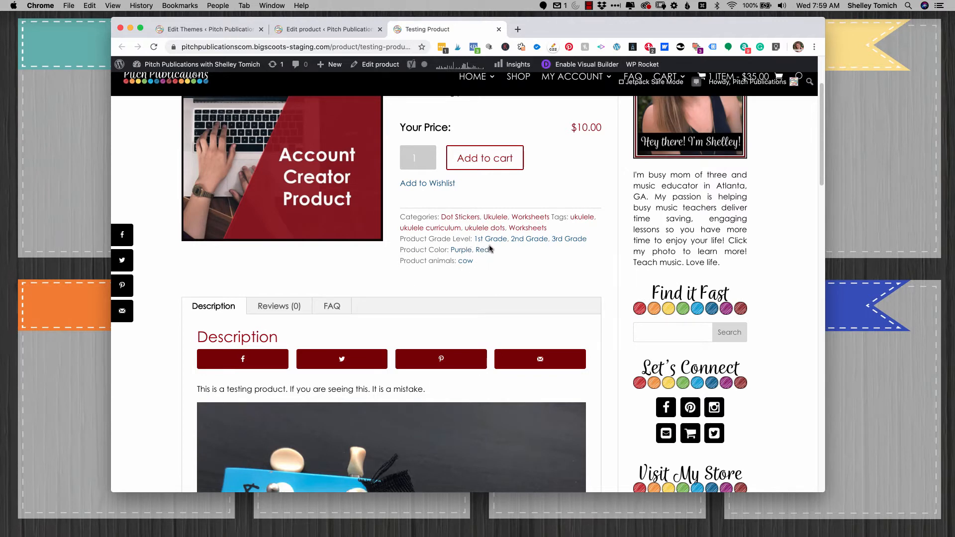
Step: Hide the animals and Color attributes from the staging site's testing product page, save the attributes, and update the product
click(318, 29)
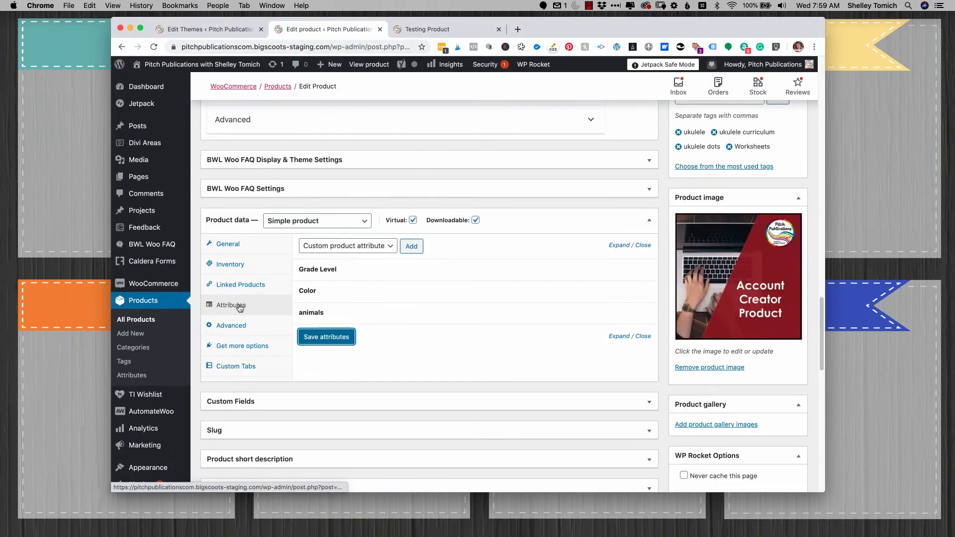
click(339, 313)
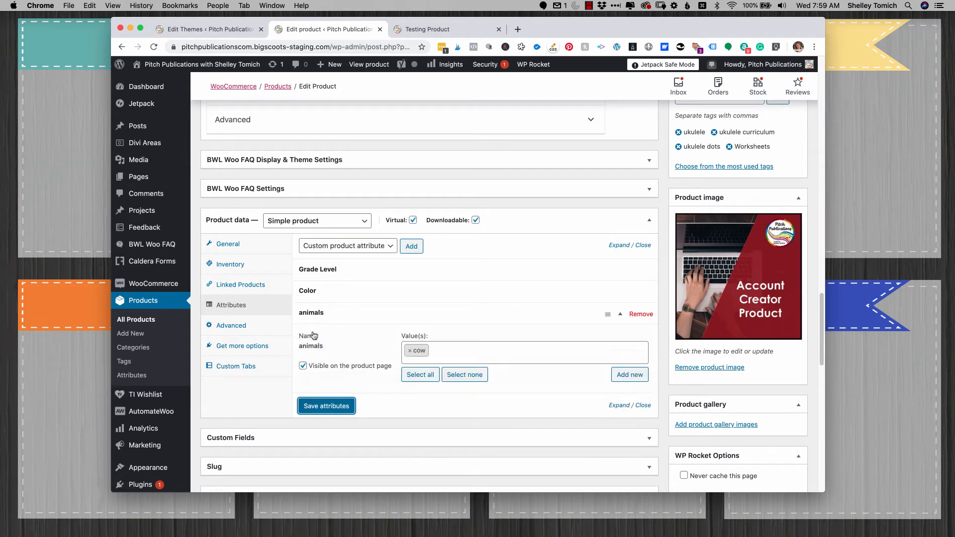
click(329, 295)
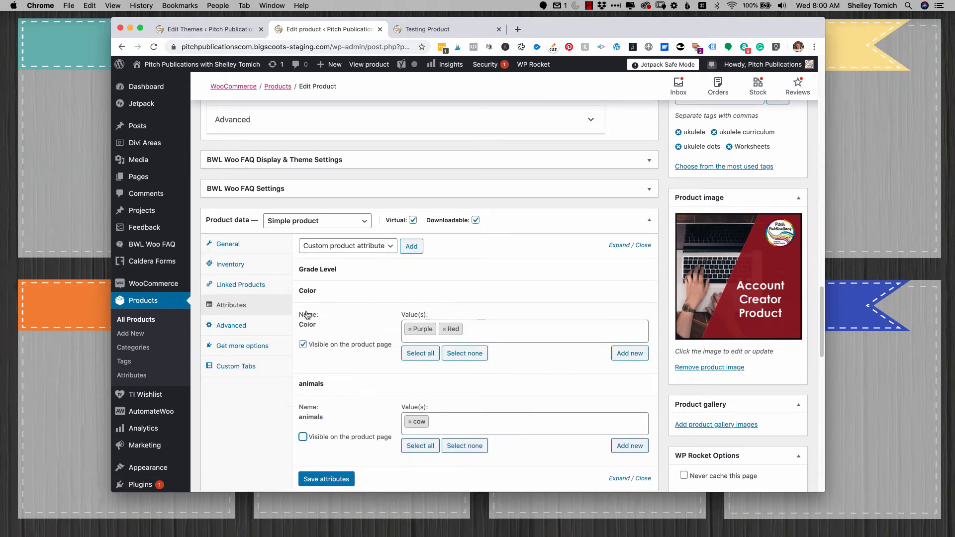
click(302, 345)
click(326, 479)
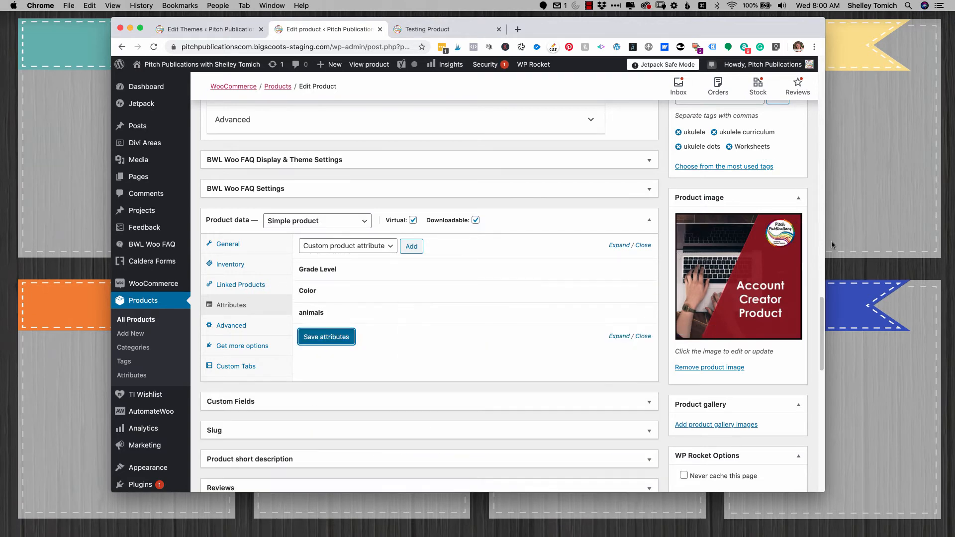
scroll(810, 194, up, 15)
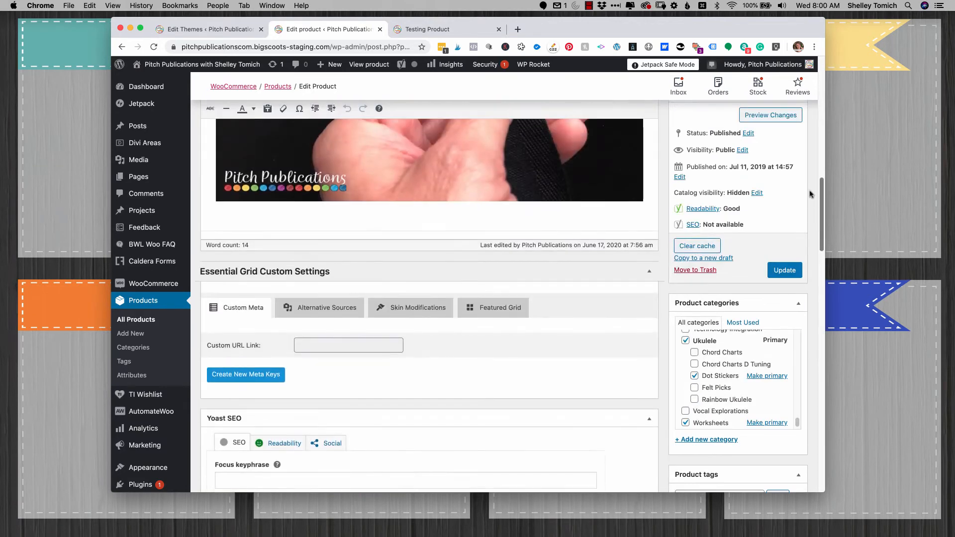
click(790, 274)
click(769, 266)
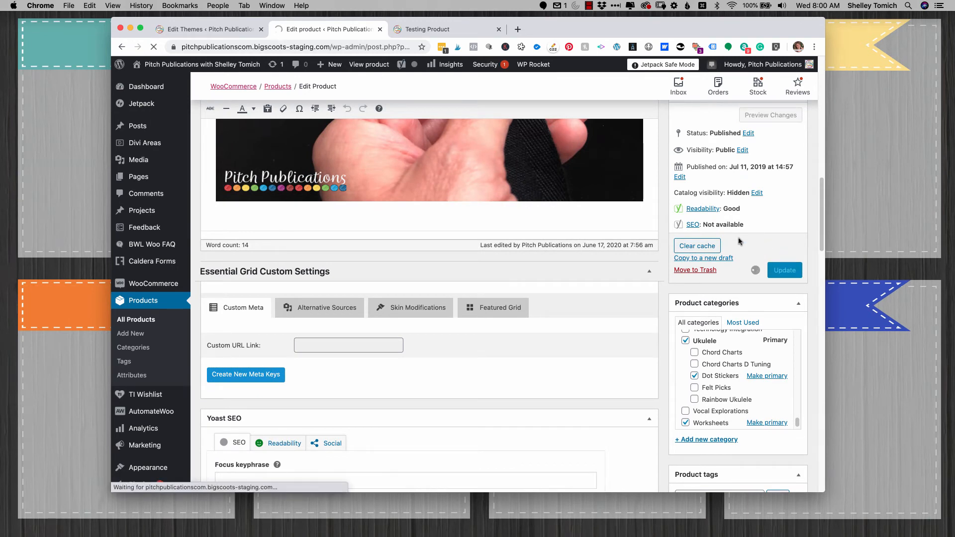
Step: Reload the staging testing product page and examine the categories, tags and attributes listed under the price
click(428, 29)
key(super+r)
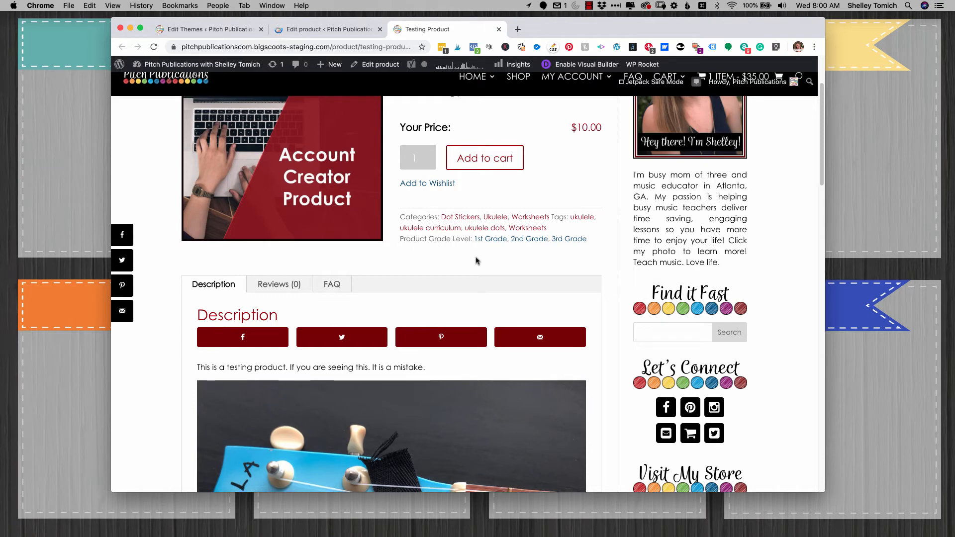
drag(541, 317, 612, 346)
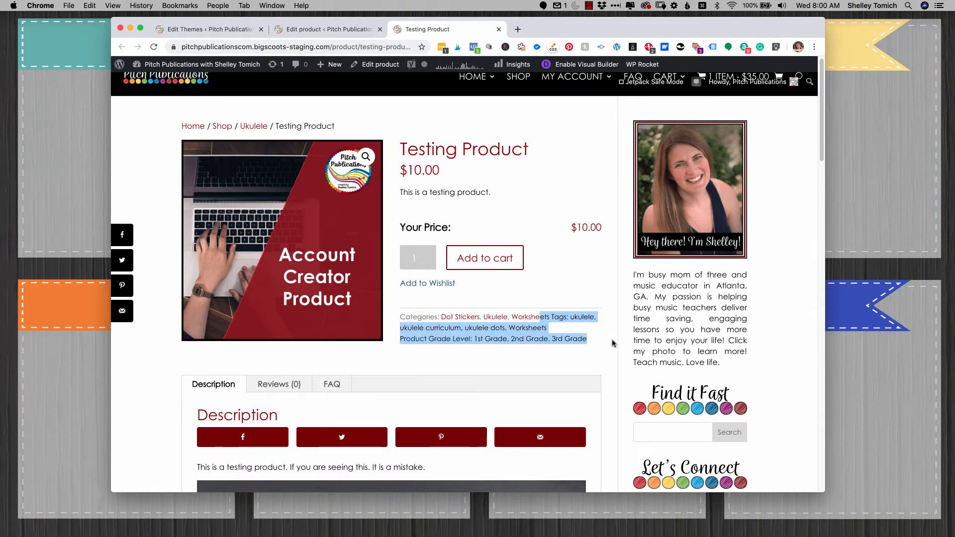
click(622, 331)
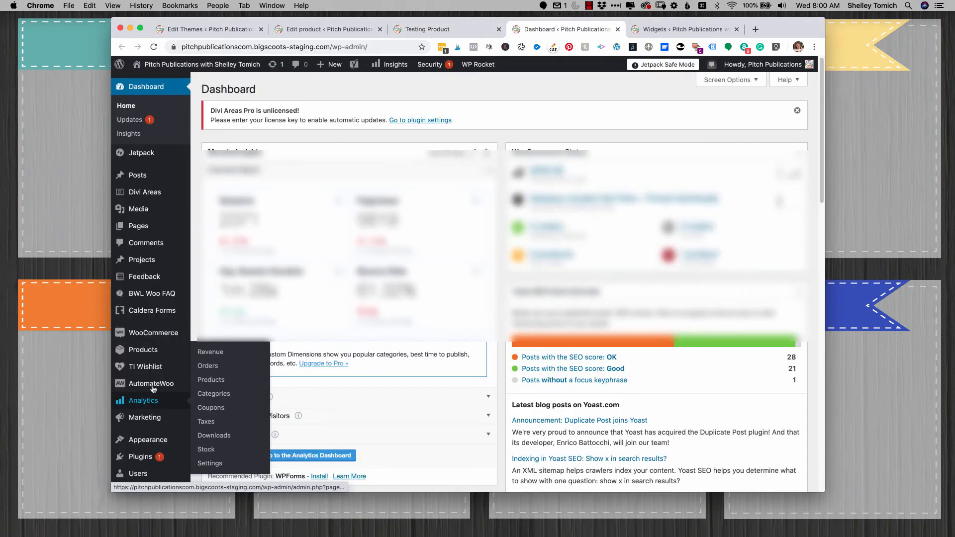
Step: Open the Widgets page in a separate browser tab and add a Categories widget, displayed as a dropdown, atop the Sidebar area
mouse_move(165, 440)
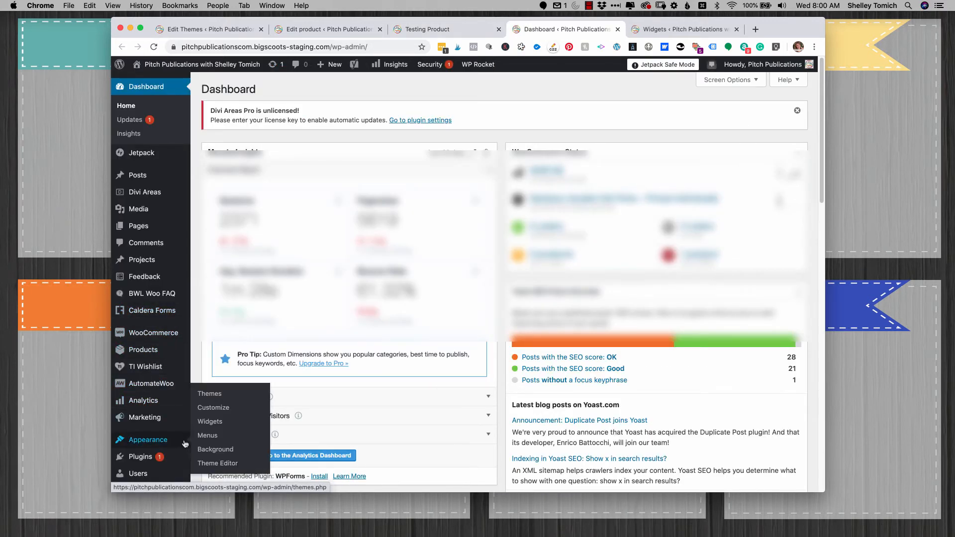
right_click(220, 422)
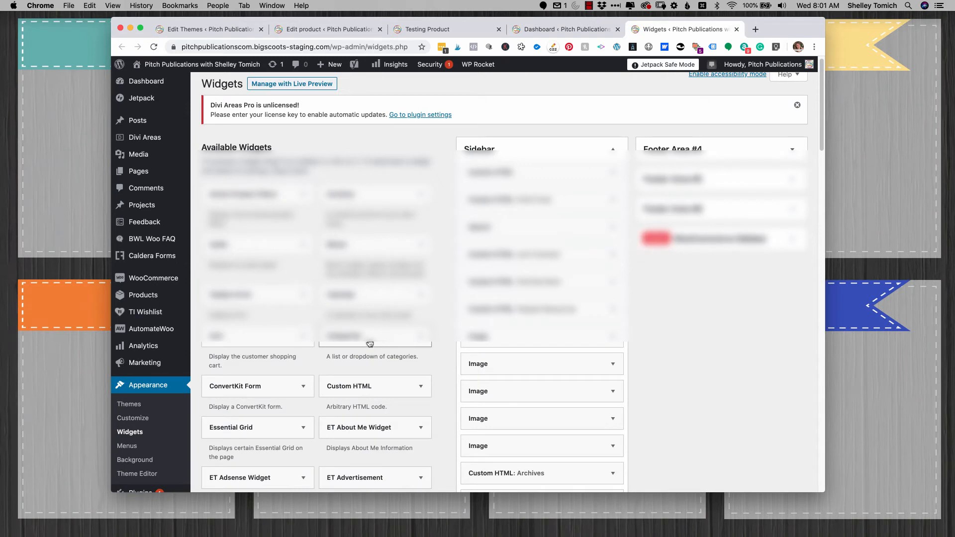
drag(368, 342, 518, 173)
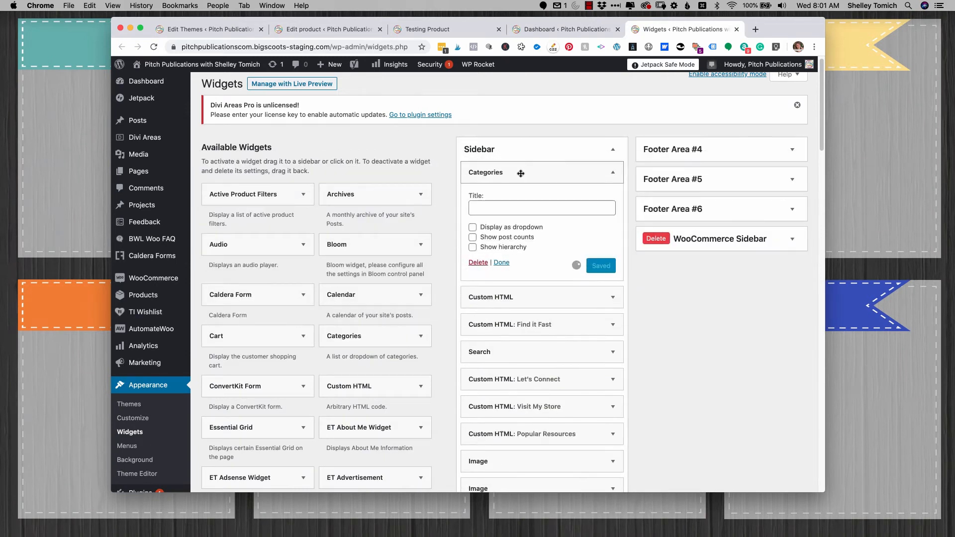
click(473, 228)
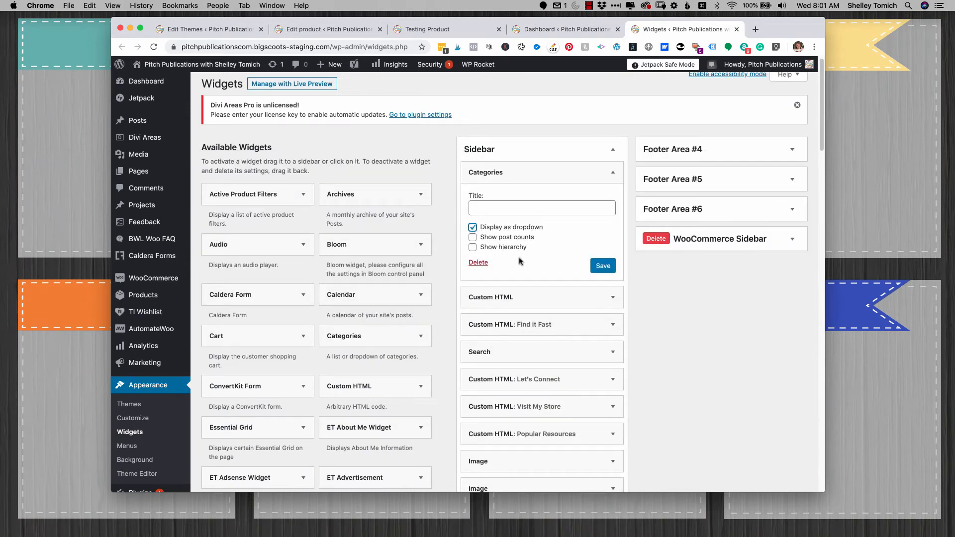
click(599, 269)
Step: Add a Product Tag Cloud widget to the Sidebar area directly below Categories and expand its settings
scroll(419, 307, down, 10)
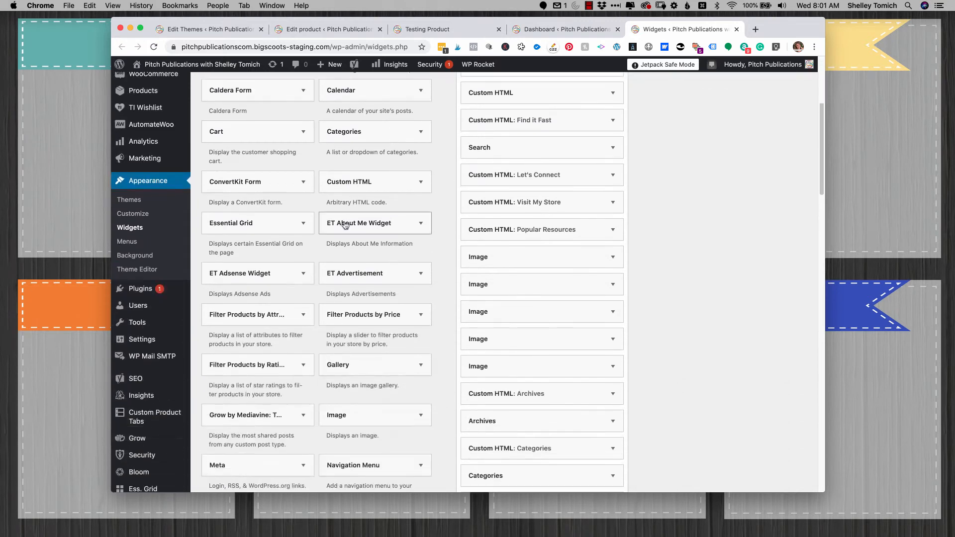
scroll(337, 181, down, 2)
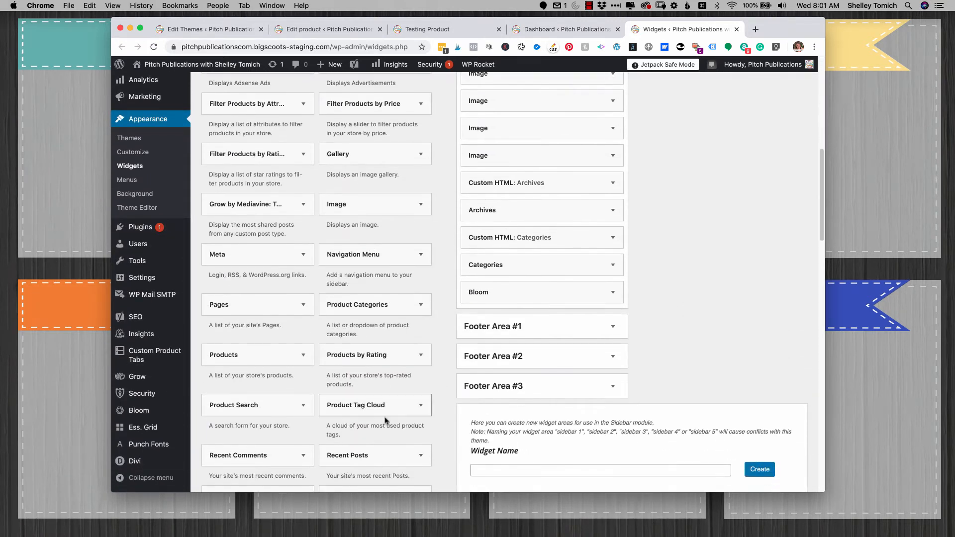
drag(357, 411, 536, 154)
scroll(651, 140, up, 8)
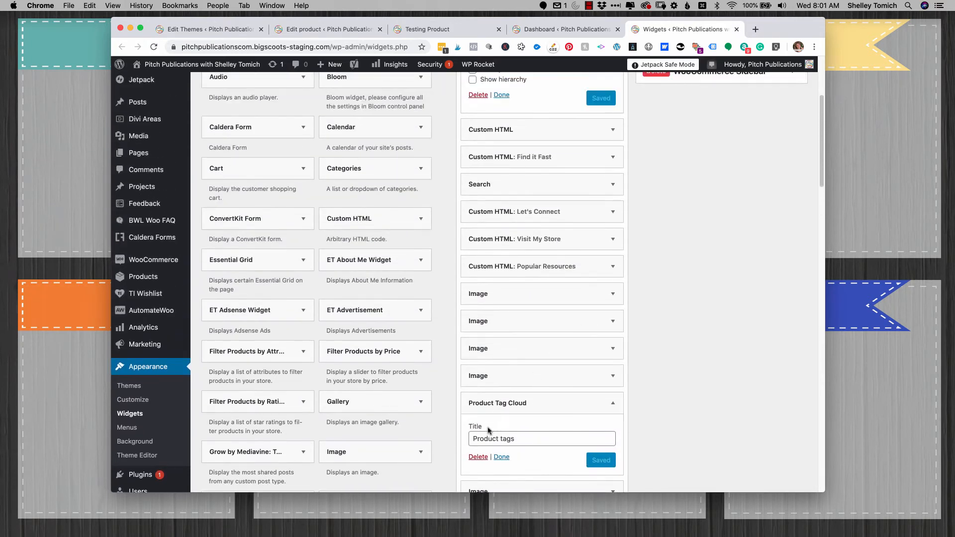
drag(548, 398, 526, 127)
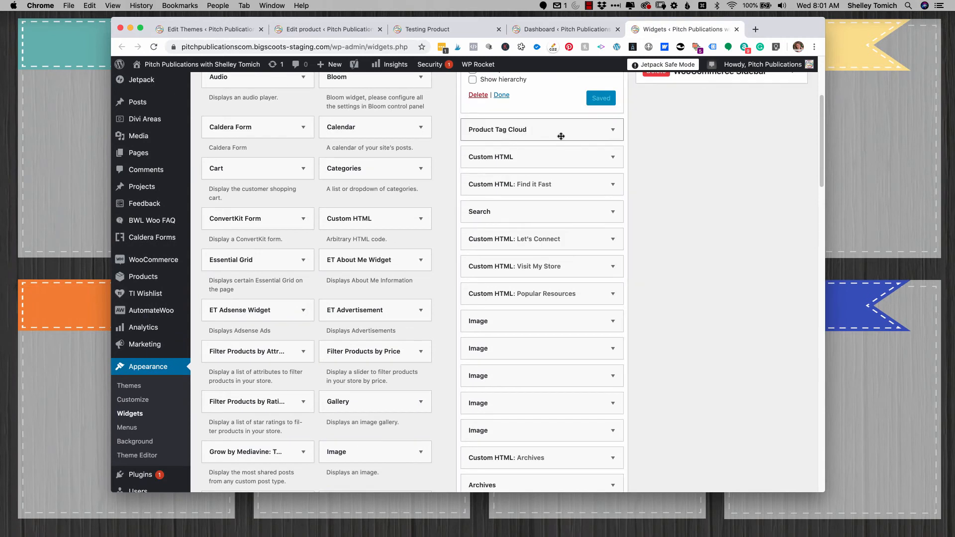
click(613, 130)
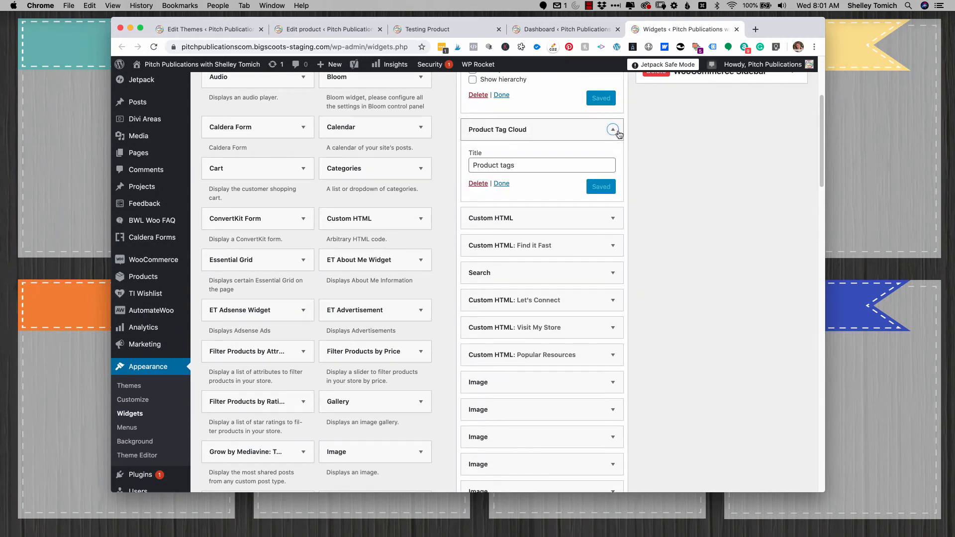
scroll(680, 135, up, 4)
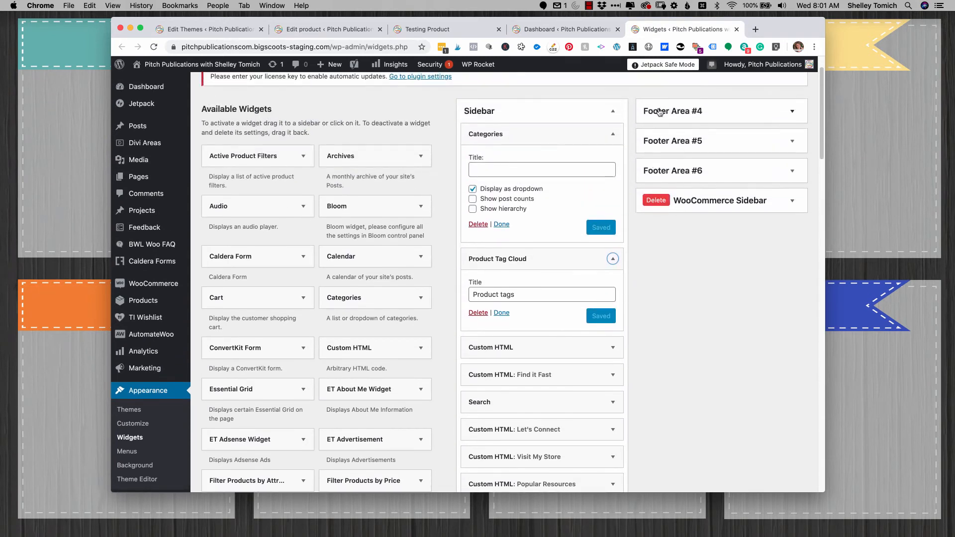
Step: Collapse the Categories and Product Tag Cloud widgets and add a Filter Products by Attribute widget directly below them in the Sidebar area
click(613, 134)
click(613, 162)
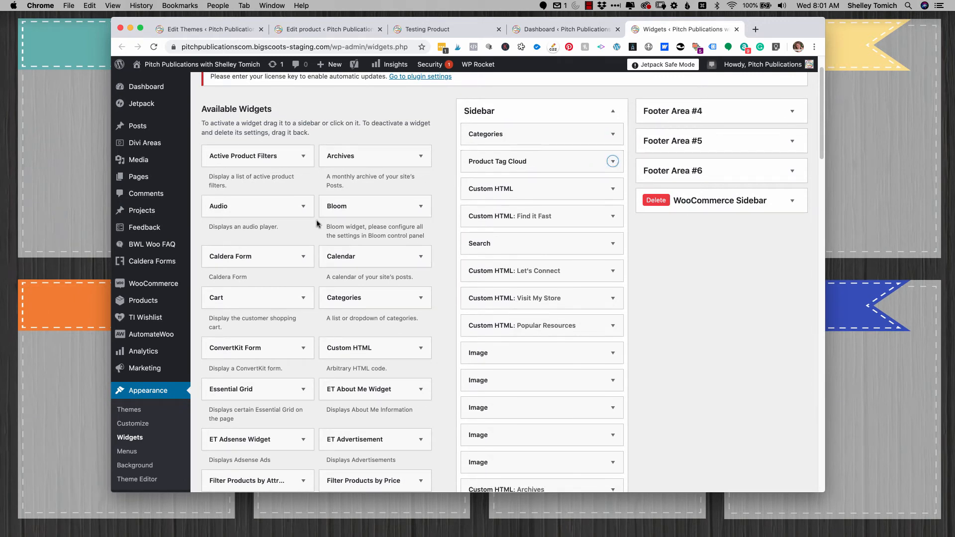
scroll(319, 241, down, 1)
scroll(347, 258, down, 1)
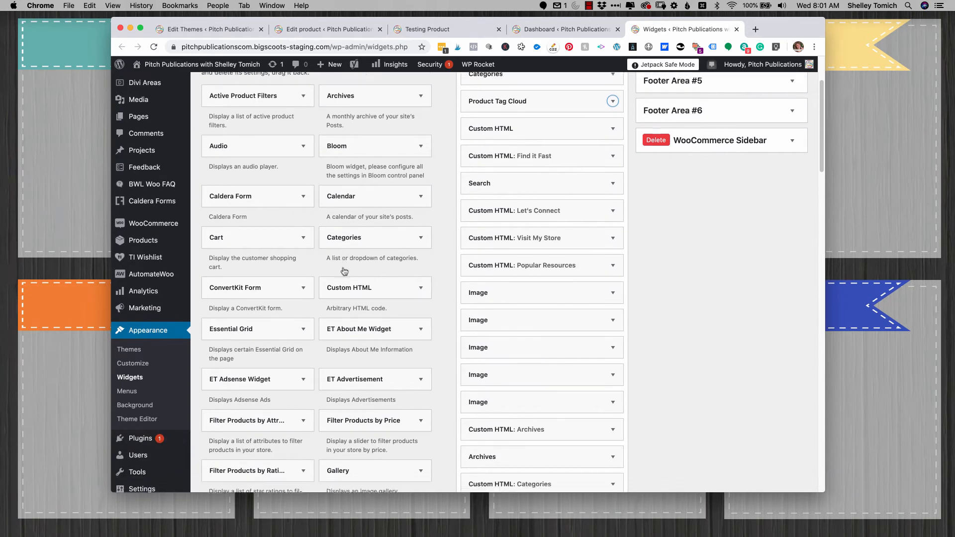
drag(222, 414, 587, 125)
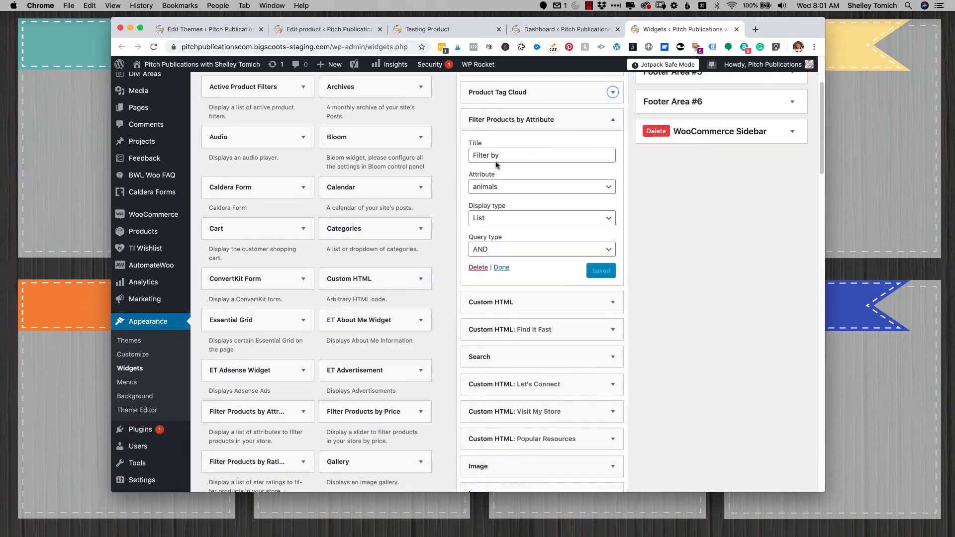
Step: Configure the Filter Products by Attribute widget with the grade-level attribute, List display type and AND query type, and save it
click(502, 187)
click(496, 207)
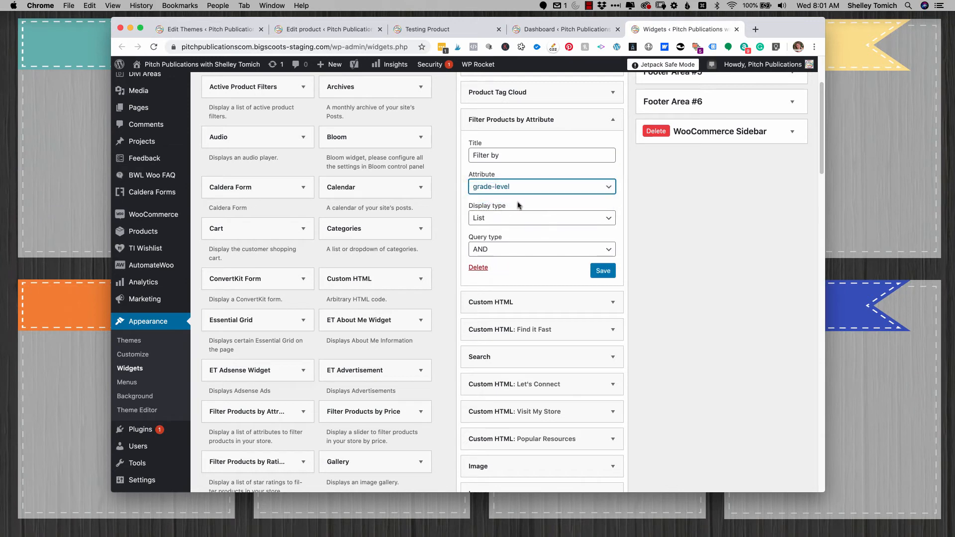
click(526, 220)
click(525, 220)
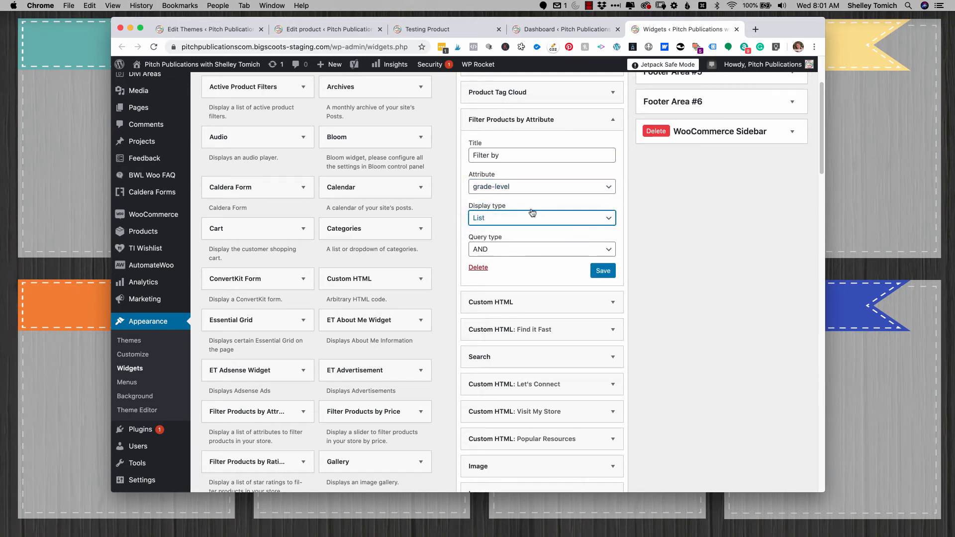
click(531, 254)
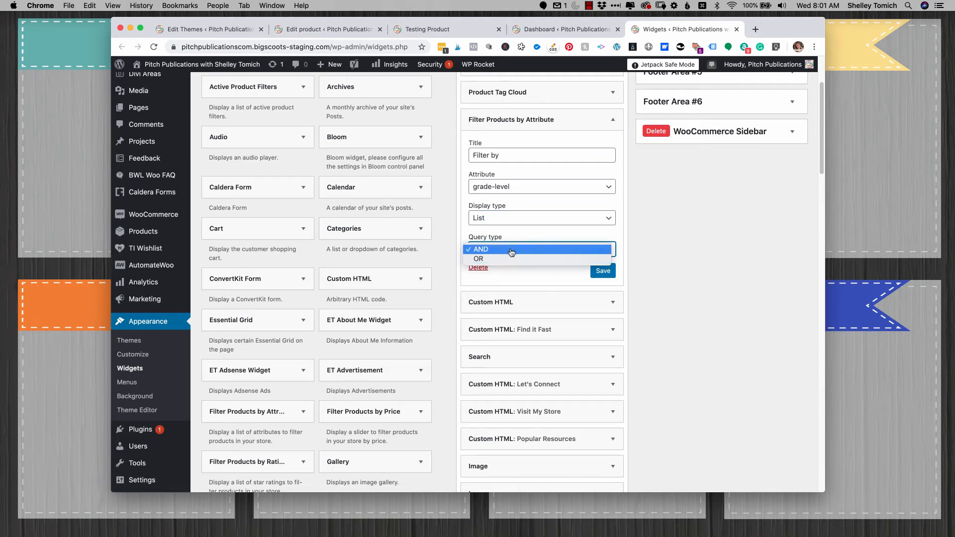
click(512, 249)
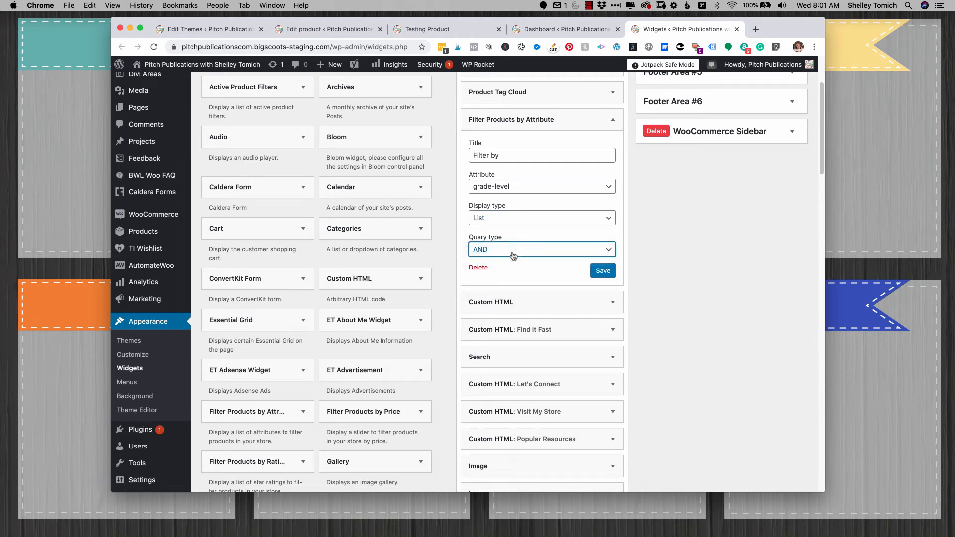
click(603, 273)
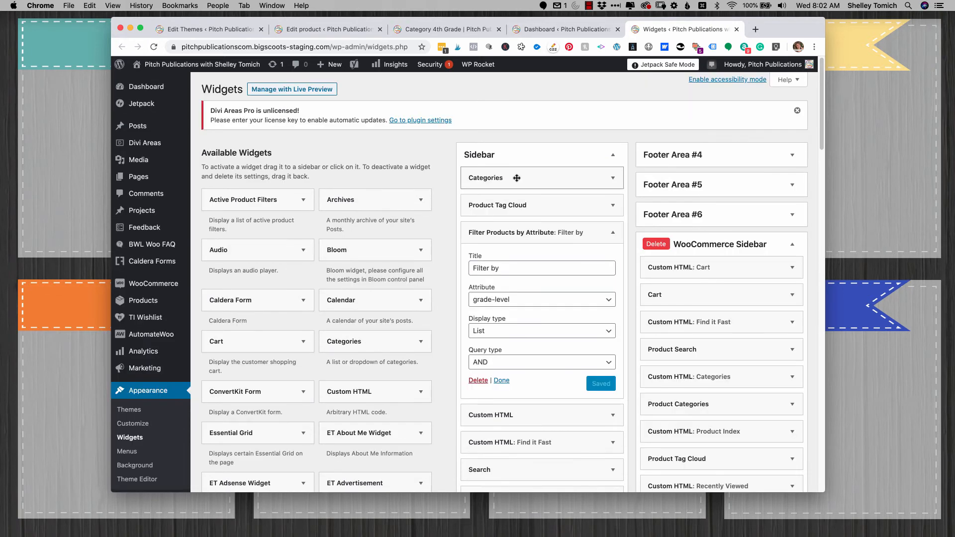
Step: Move the Categories, Product Tag Cloud and Filter Products by Attribute widgets, in that order, to the top of the WooCommerce Sidebar area
drag(498, 177, 716, 266)
drag(541, 190, 695, 295)
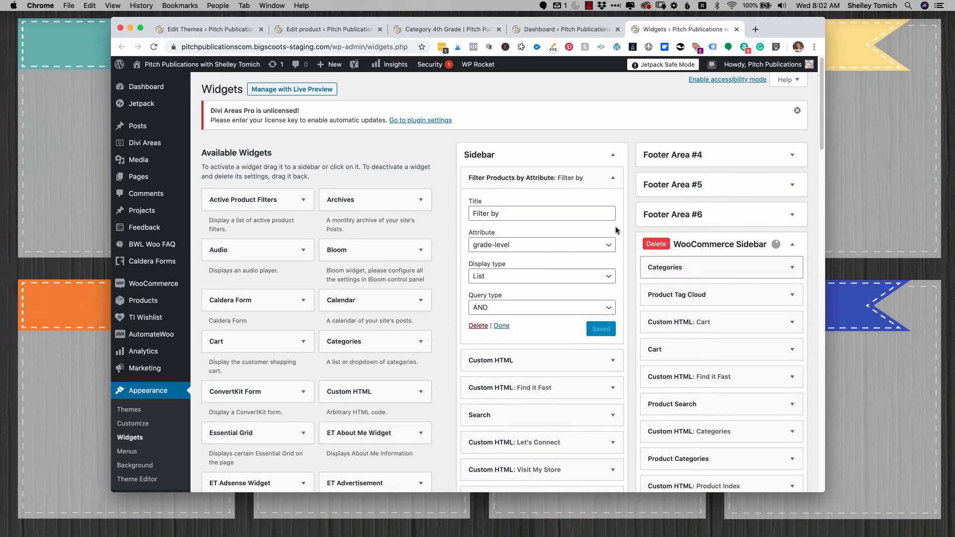
drag(542, 182, 709, 326)
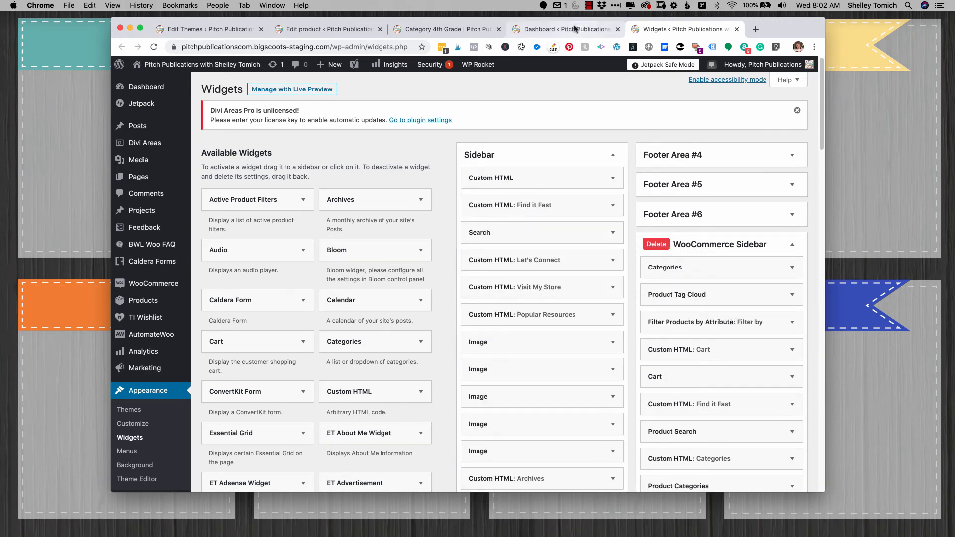
Step: From the staging site's shop page, view the 5th Grade category and the Curwen Hand Signs product tag, returning to the shop page after each
click(462, 29)
click(544, 108)
click(647, 152)
click(696, 204)
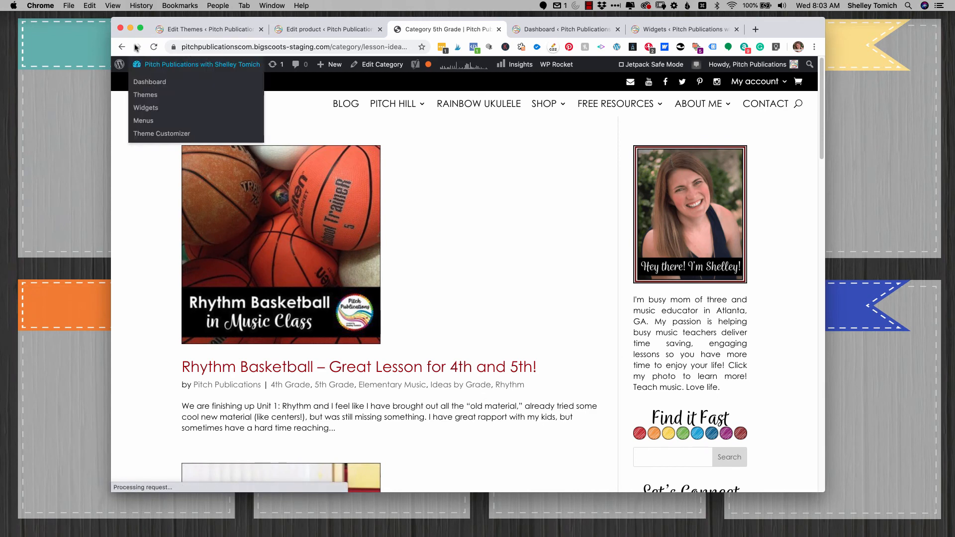
click(215, 63)
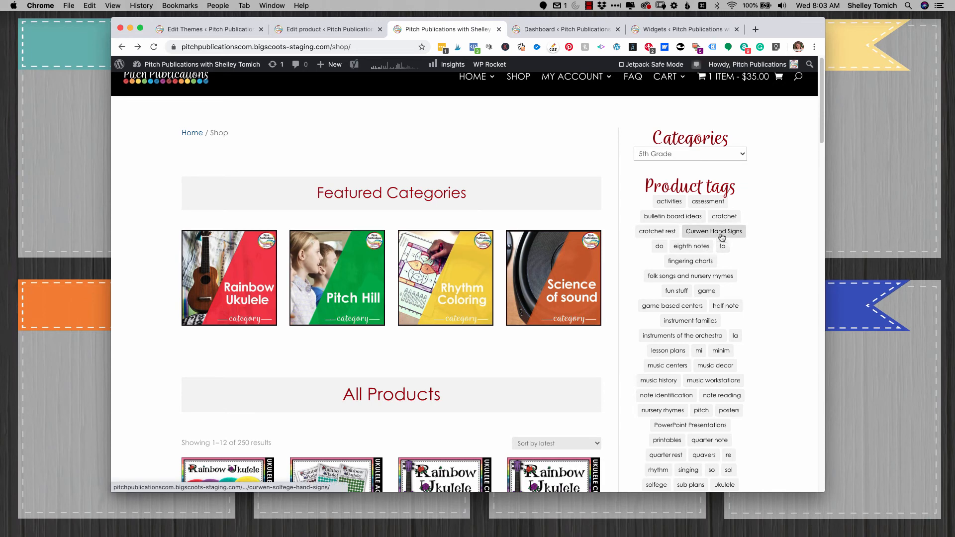
click(712, 232)
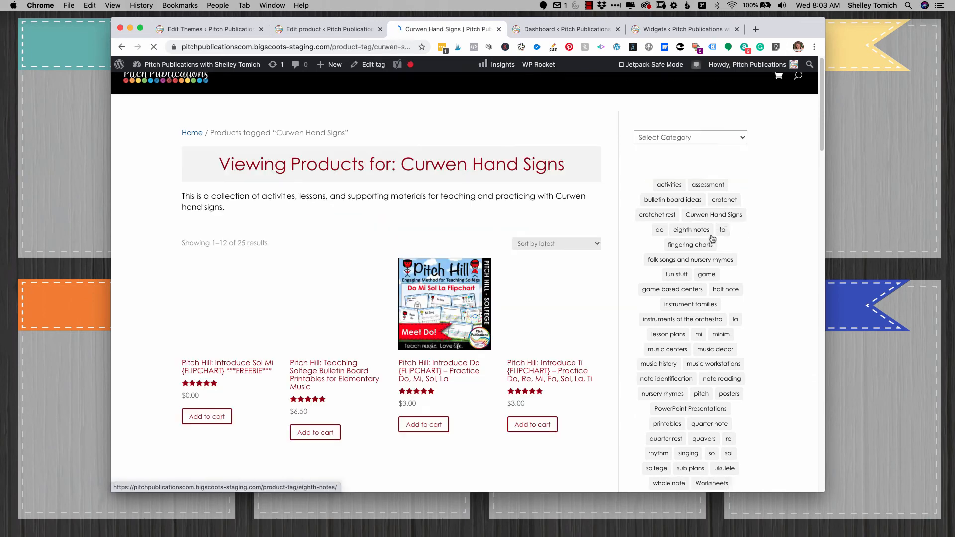
click(122, 47)
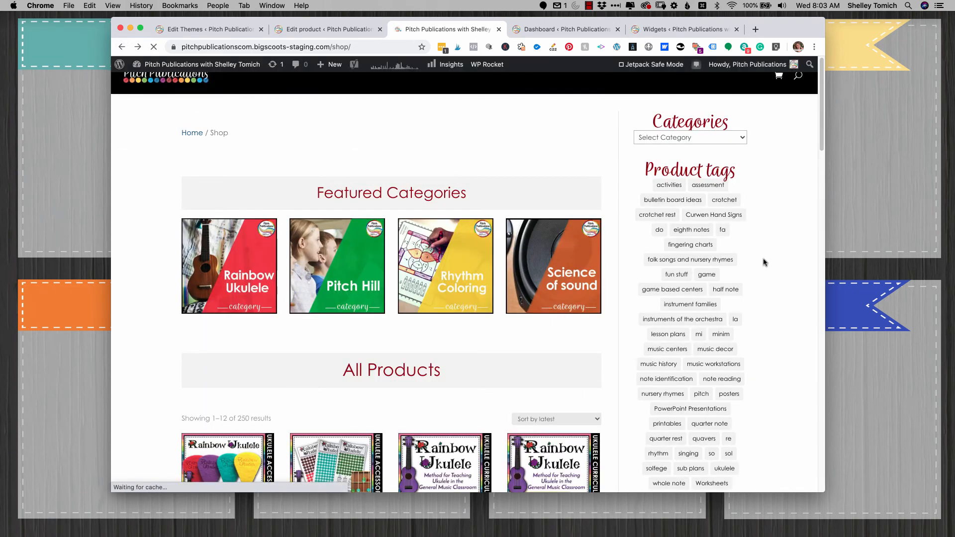
Step: Look through the shop page's sidebar, and open the Filter Products by Attribute widget in the WooCommerce Sidebar area on the Widgets page
scroll(764, 262, down, 7)
scroll(736, 199, up, 6)
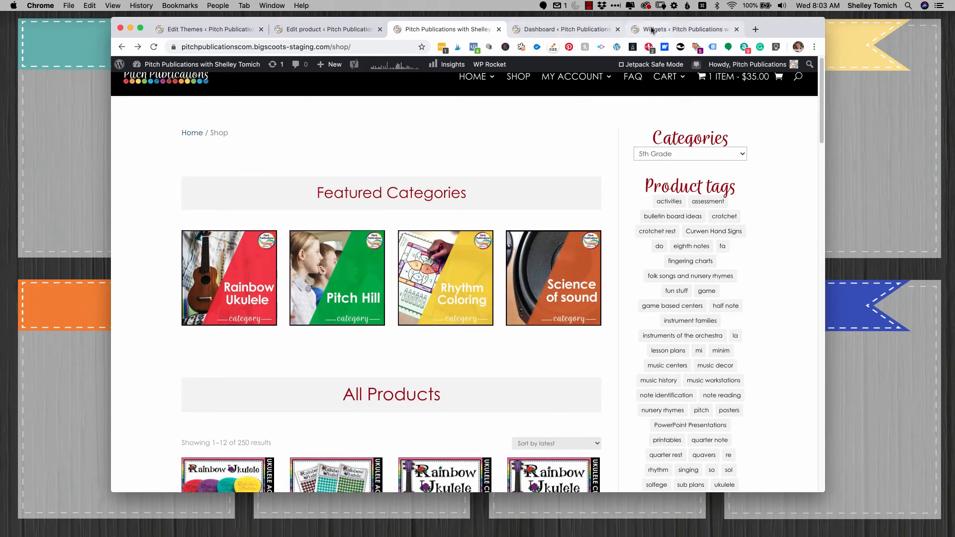
click(682, 28)
click(728, 322)
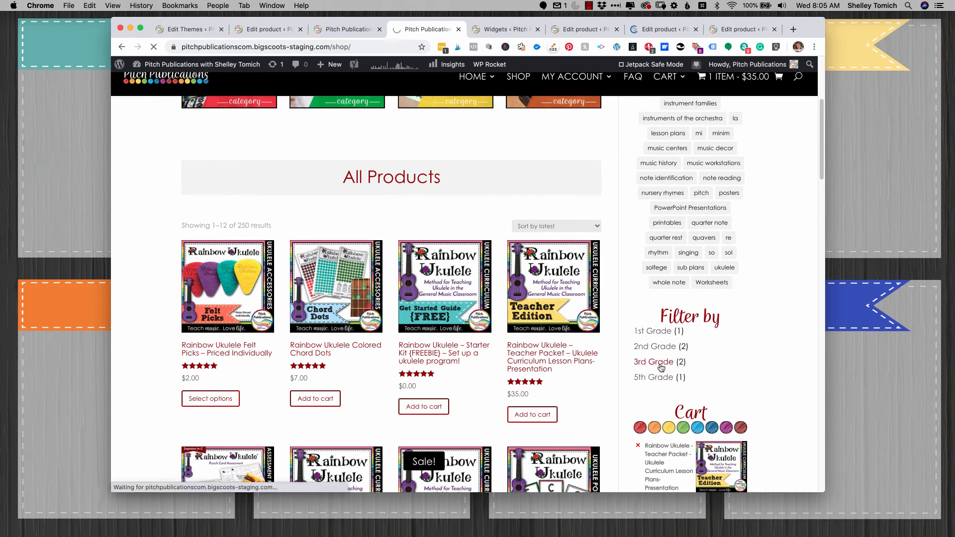
Step: Filter the shop's products by the 3rd Grade attribute and examine the matching products
click(660, 367)
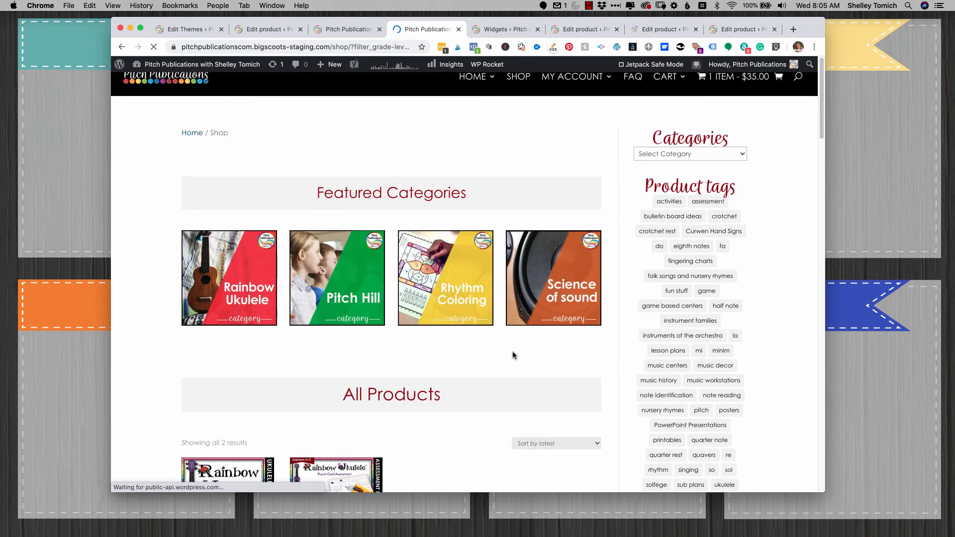
scroll(512, 356, down, 3)
scroll(466, 368, down, 5)
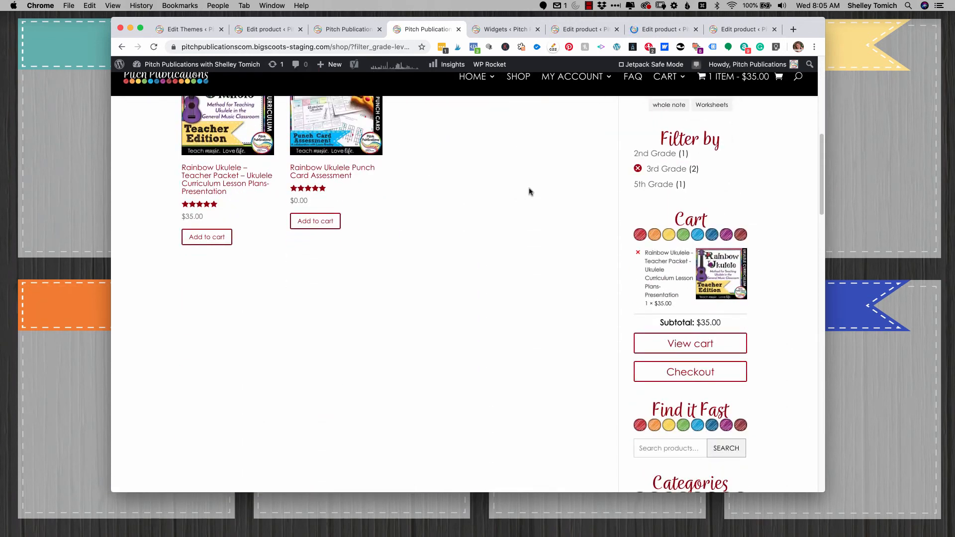
Step: Add the 5th Grade attribute to the active 3rd Grade filter and examine which products match both
click(643, 183)
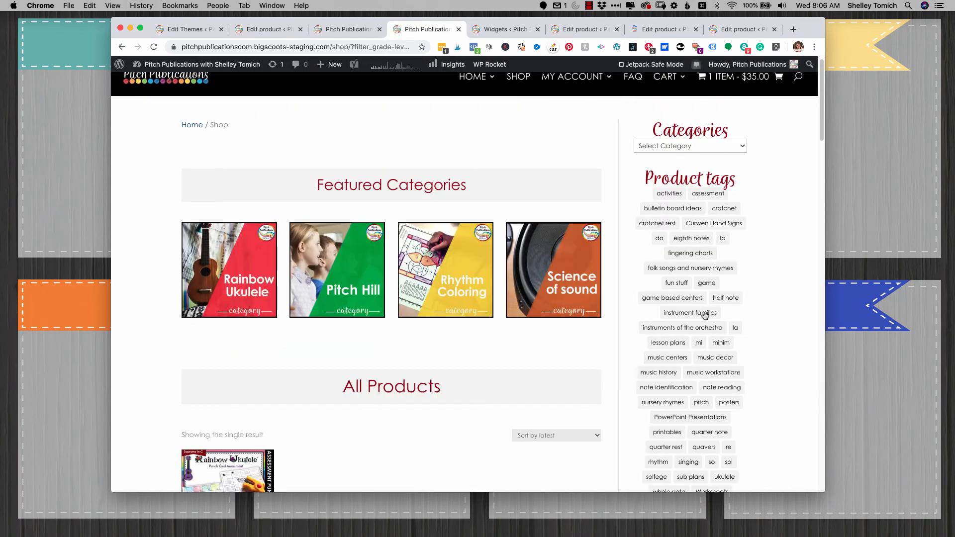
scroll(716, 360, down, 5)
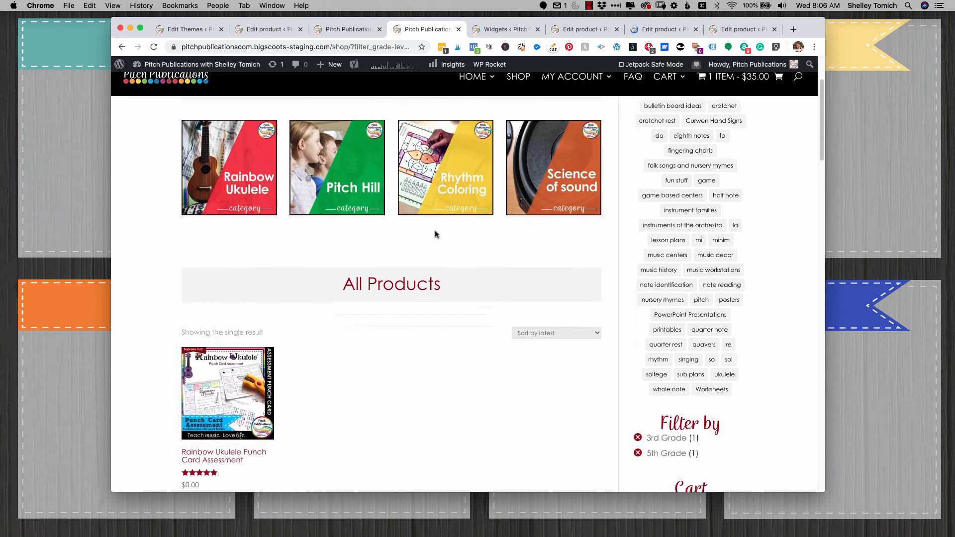
scroll(413, 291, down, 3)
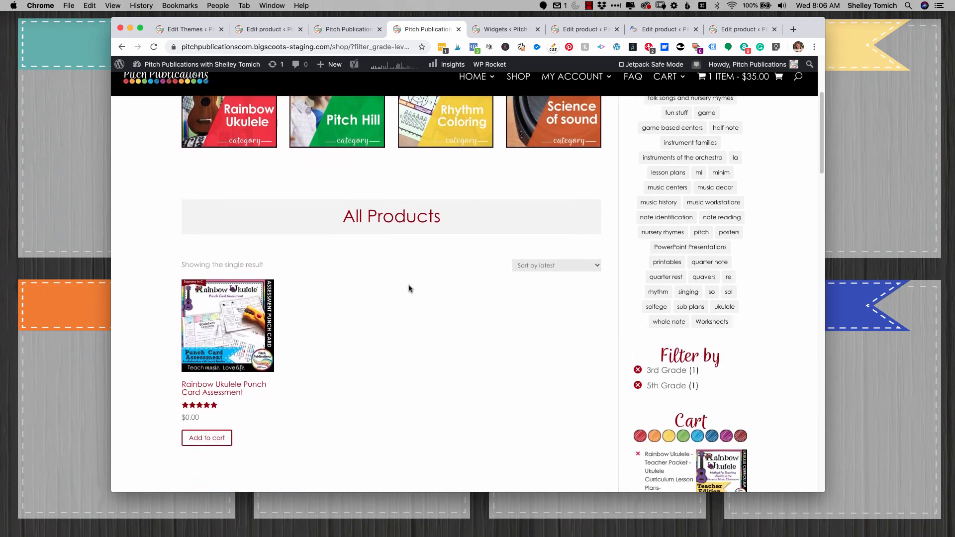
scroll(498, 308, down, 1)
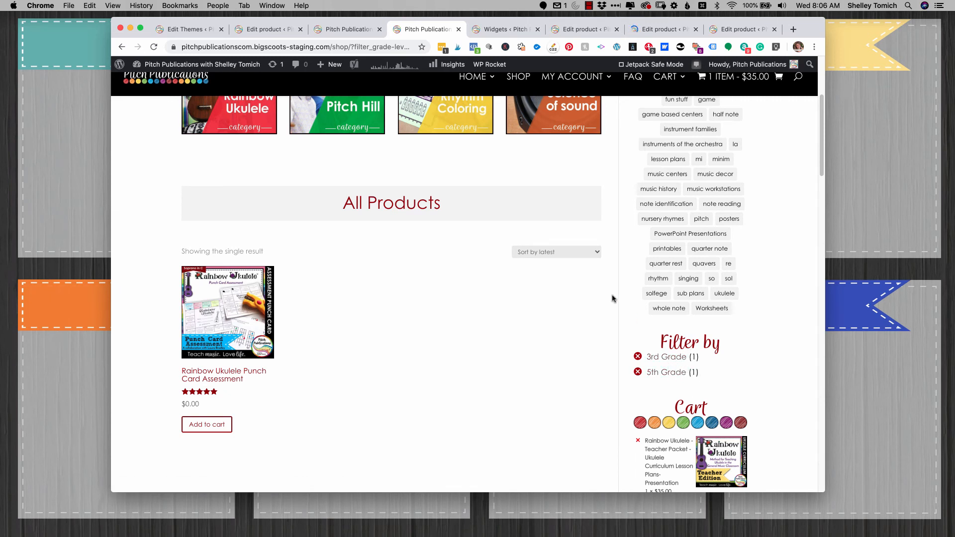
scroll(602, 289, up, 5)
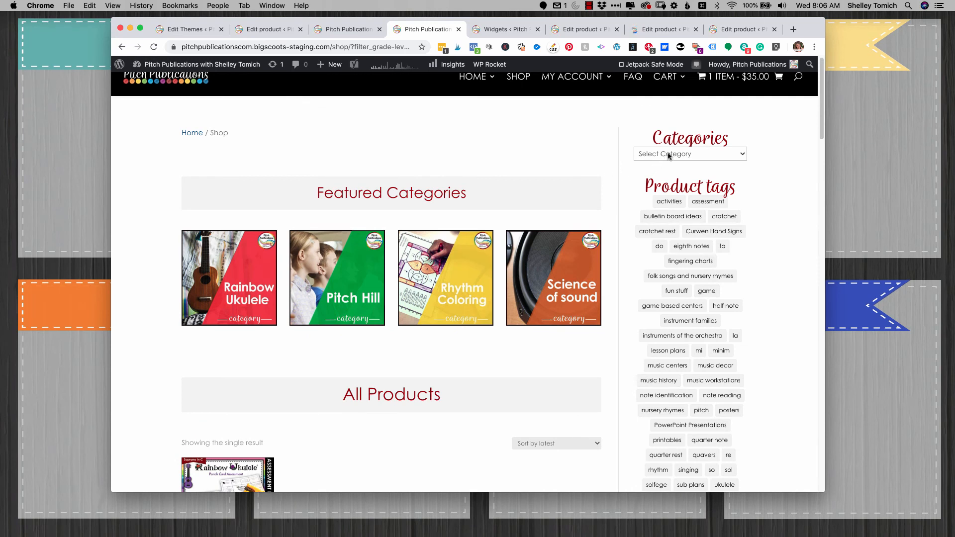
Step: Examine the Categories dropdown options and the product tags in the shop page's sidebar without choosing any
click(670, 154)
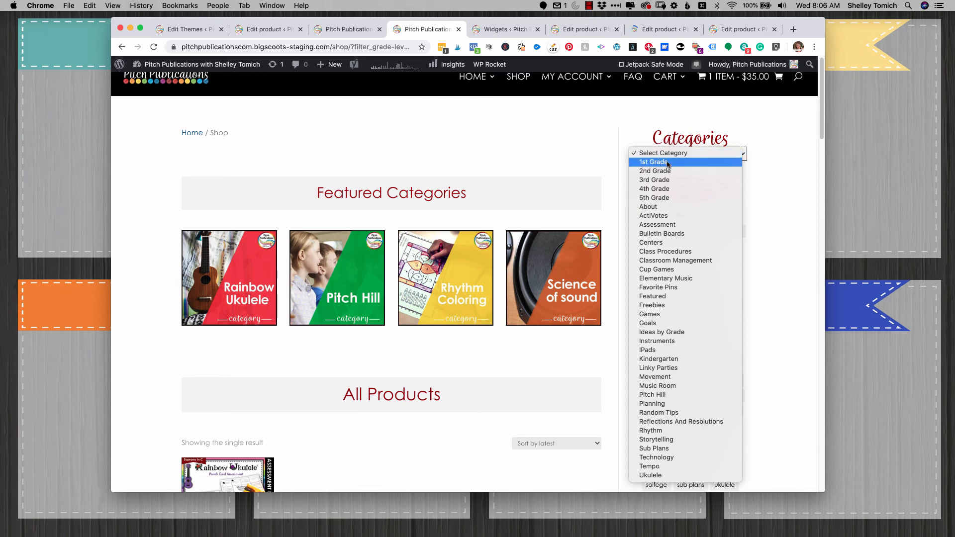
click(781, 165)
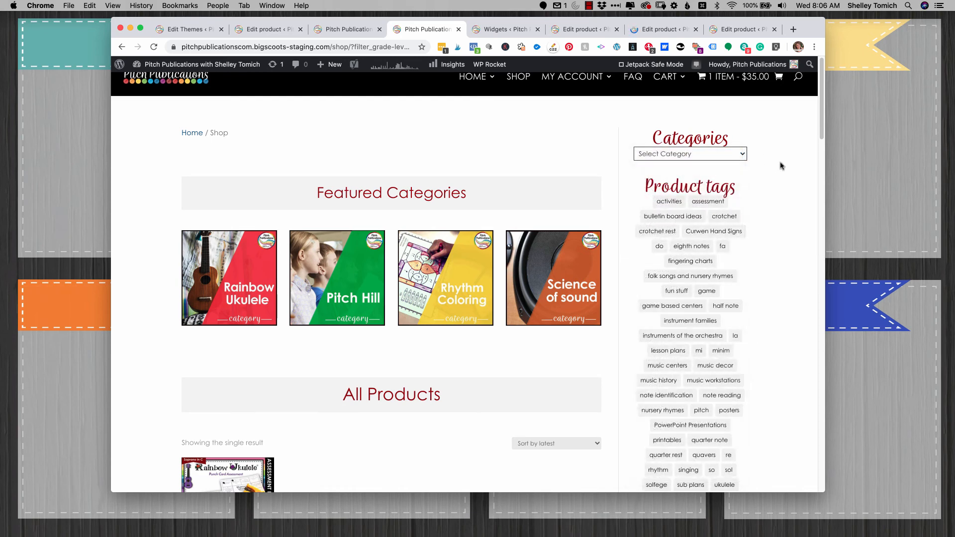
scroll(778, 188, down, 3)
scroll(771, 169, up, 1)
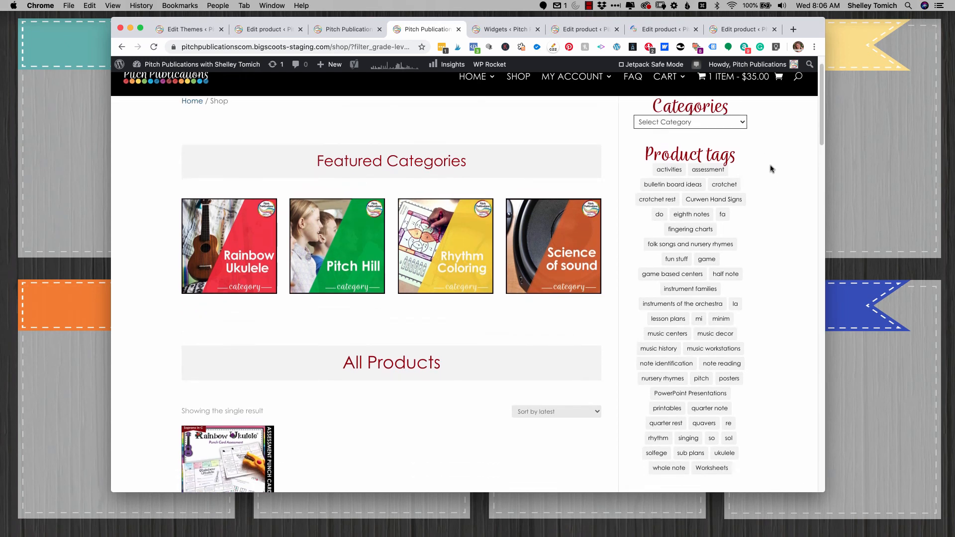
scroll(771, 169, down, 1)
scroll(772, 168, up, 2)
click(683, 154)
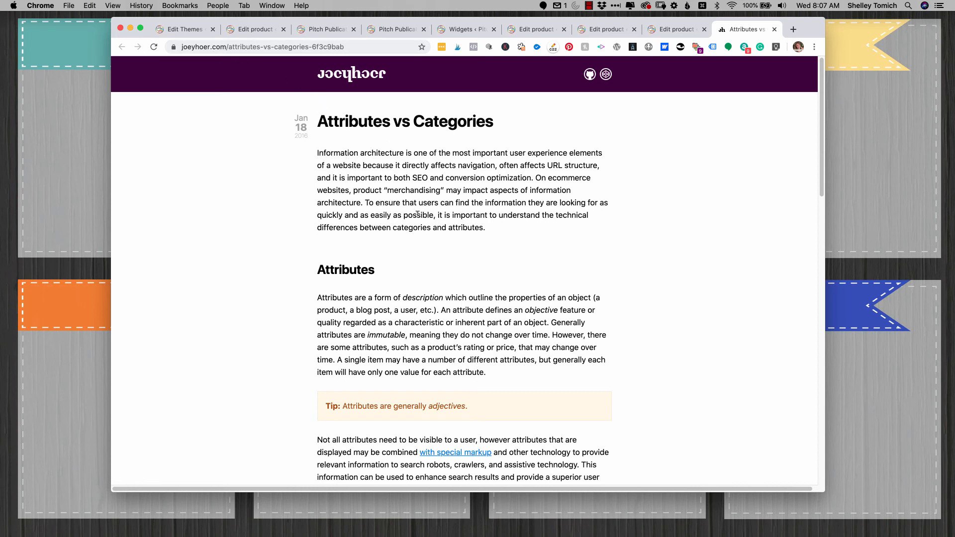
Step: Read the Attributes and Categories sections of the "Attributes vs Categories" article, and highlight the Attributes heading
scroll(418, 213, down, 1)
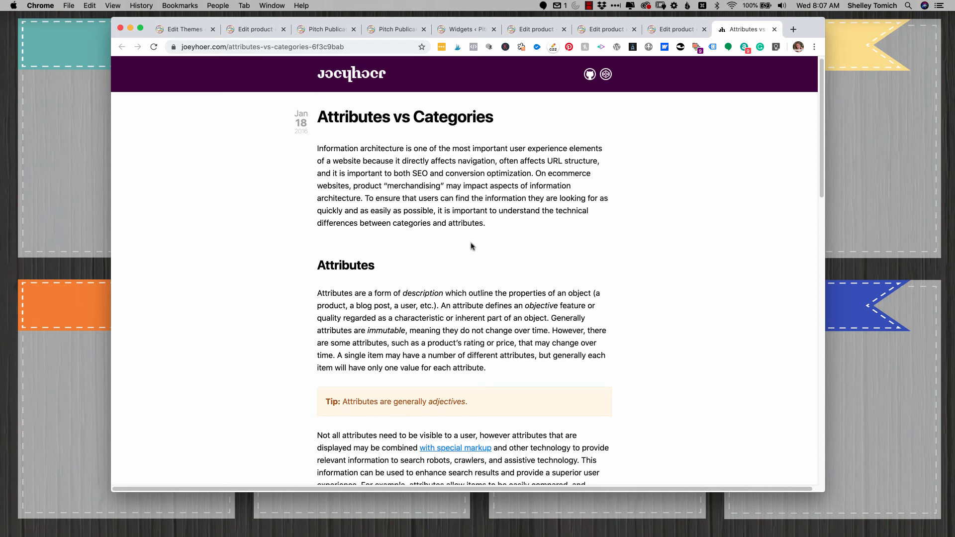
scroll(518, 239, down, 3)
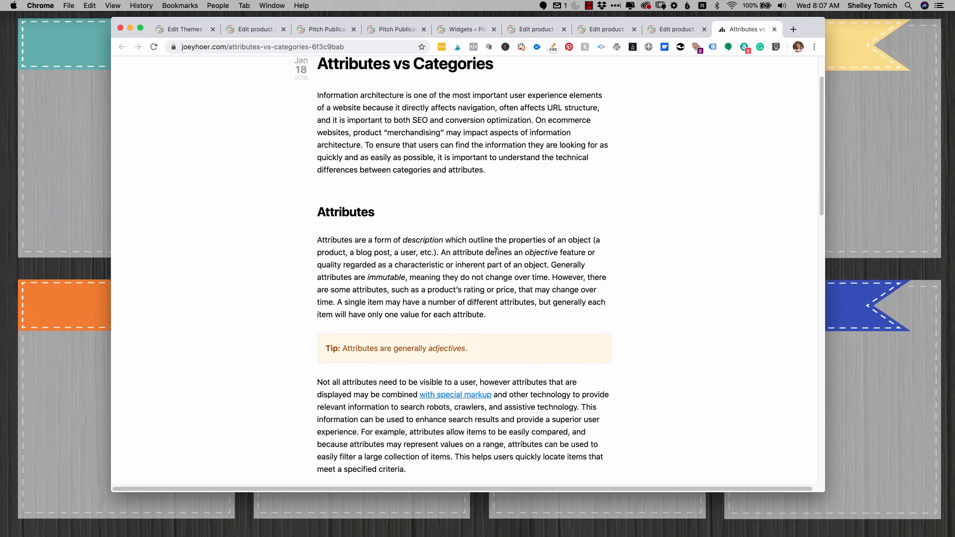
scroll(515, 237, down, 3)
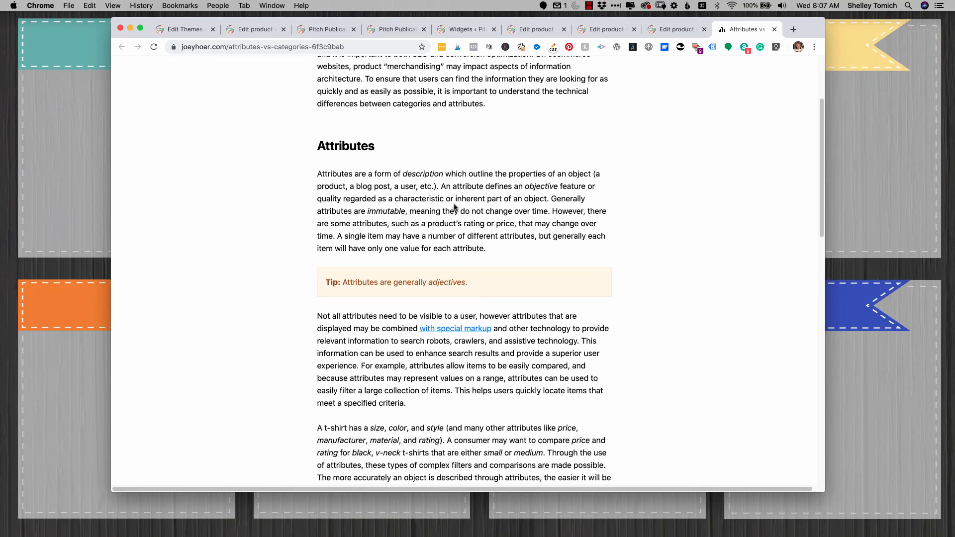
scroll(460, 198, down, 3)
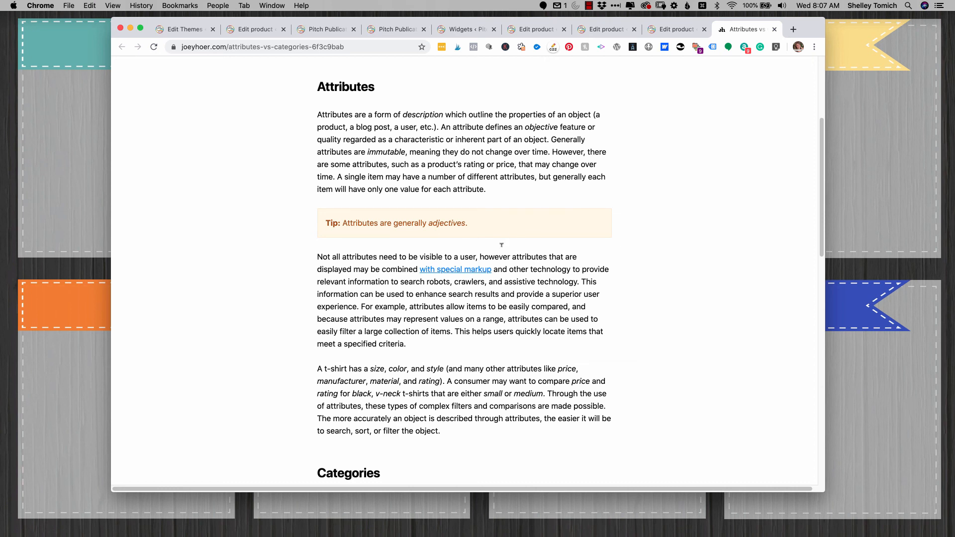
scroll(501, 245, down, 10)
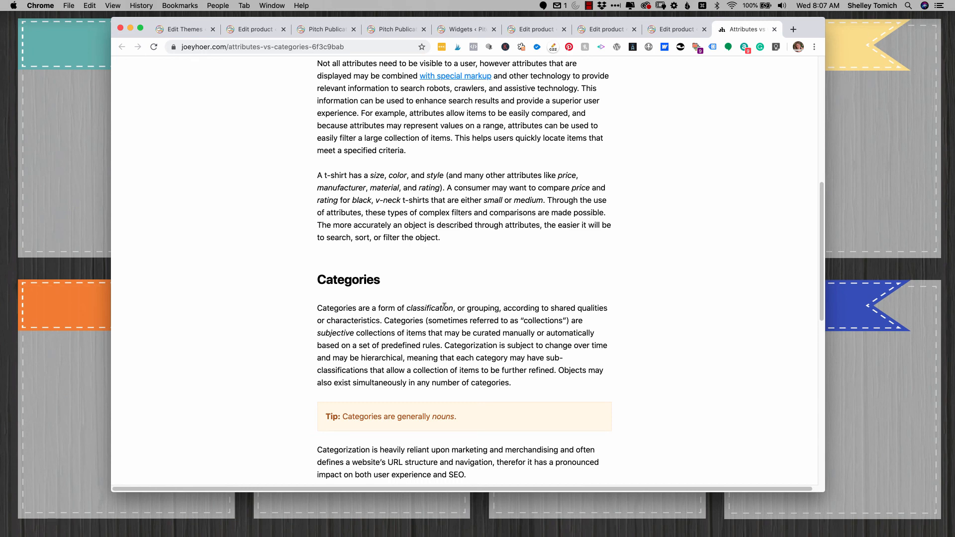
scroll(438, 313, up, 8)
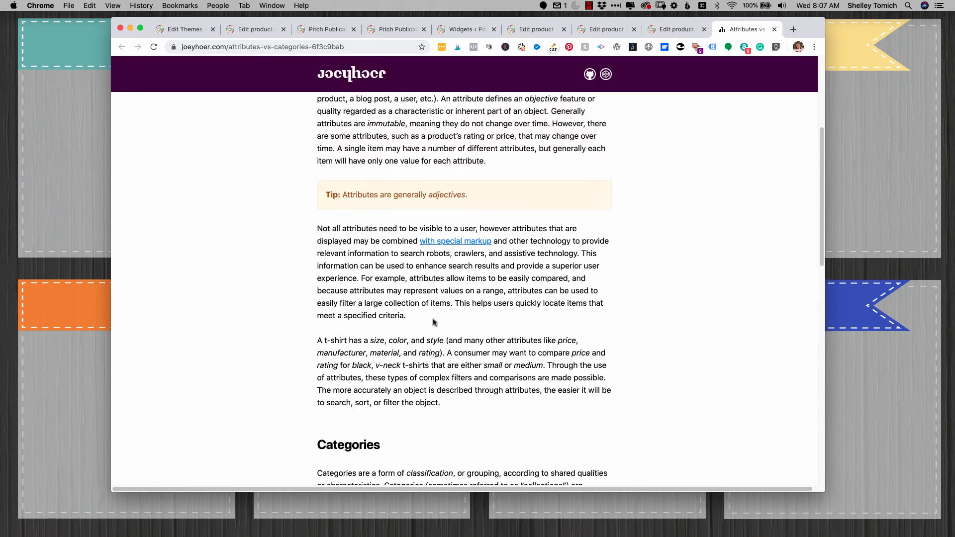
scroll(421, 286, up, 7)
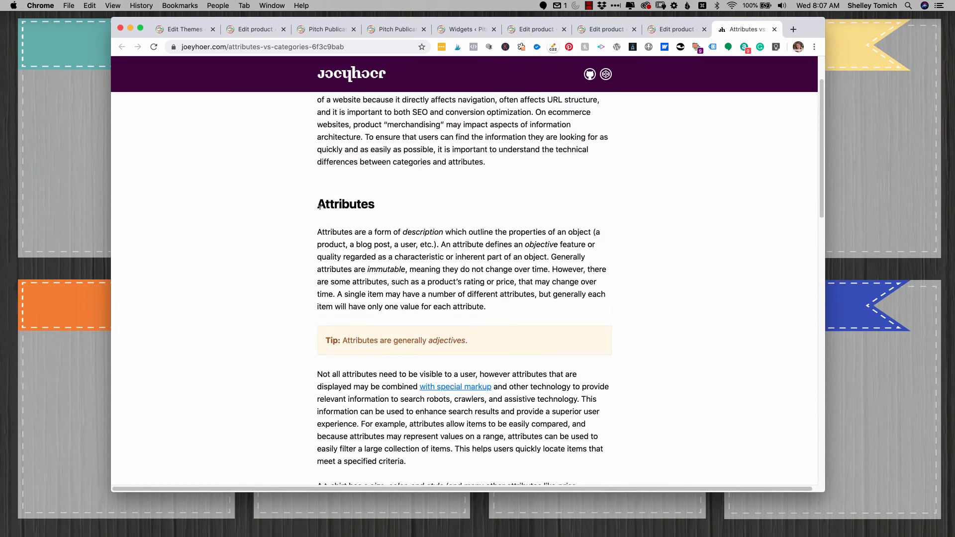
drag(315, 207, 377, 210)
scroll(362, 217, down, 10)
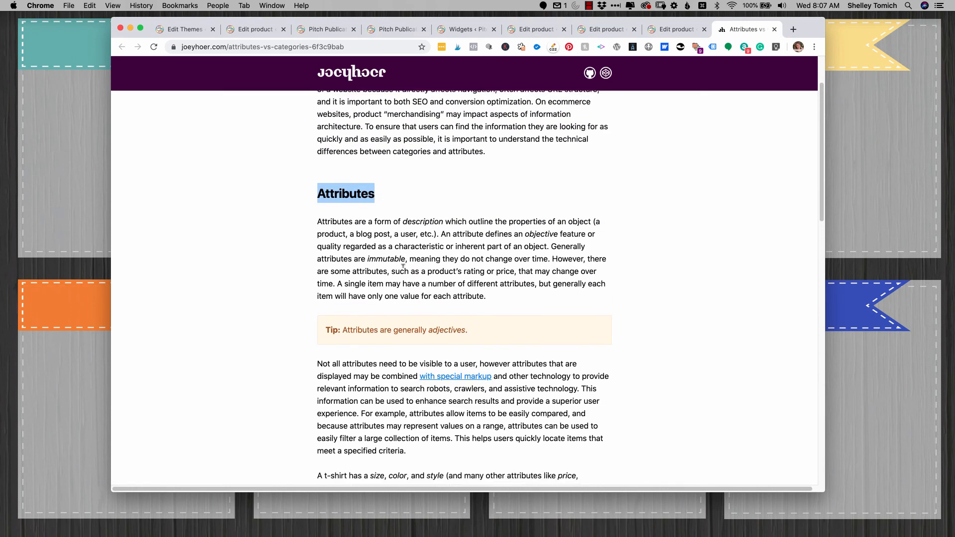